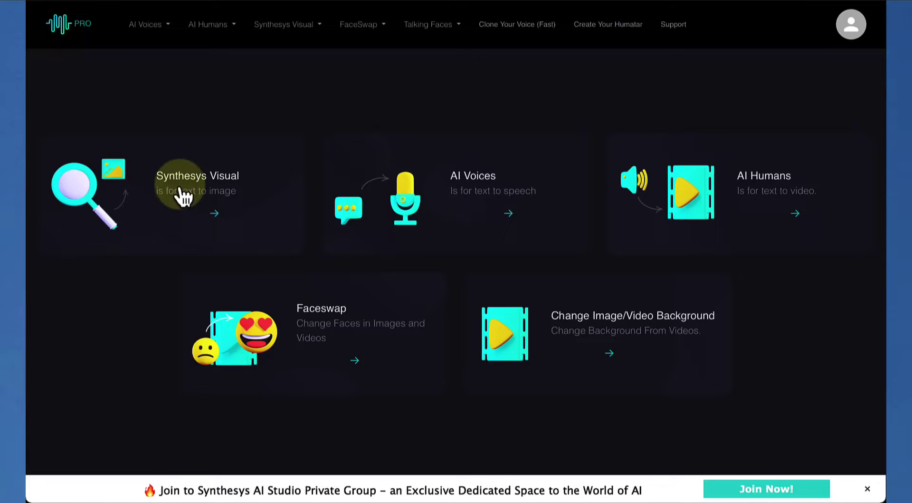
- Open the Synthesys Visual text-to-image generator from the dashboard card
{"action": "left_click", "coordinate": [180, 194]}
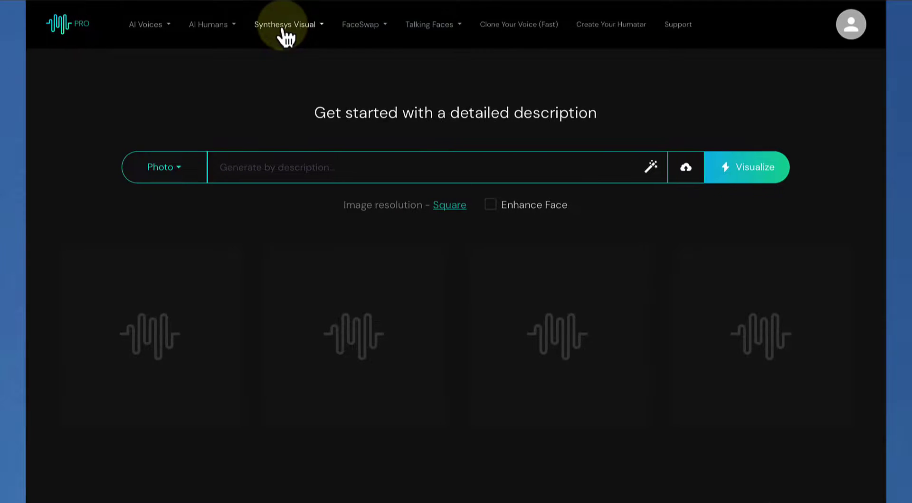
{"action": "left_click", "coordinate": [283, 31]}
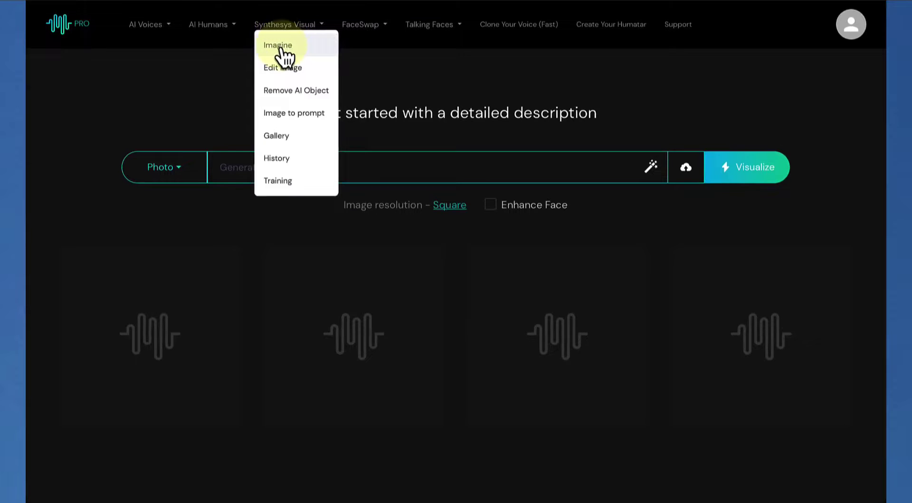
{"action": "left_click", "coordinate": [281, 46]}
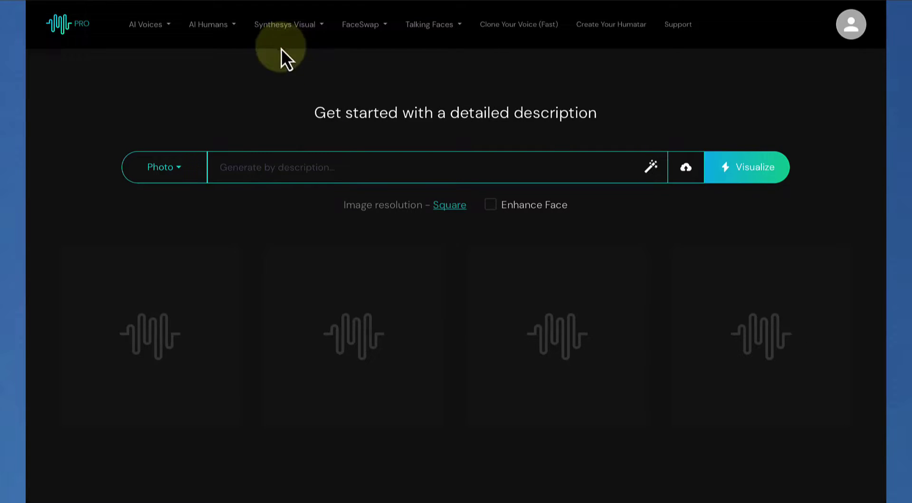
{"action": "left_click", "coordinate": [281, 167]}
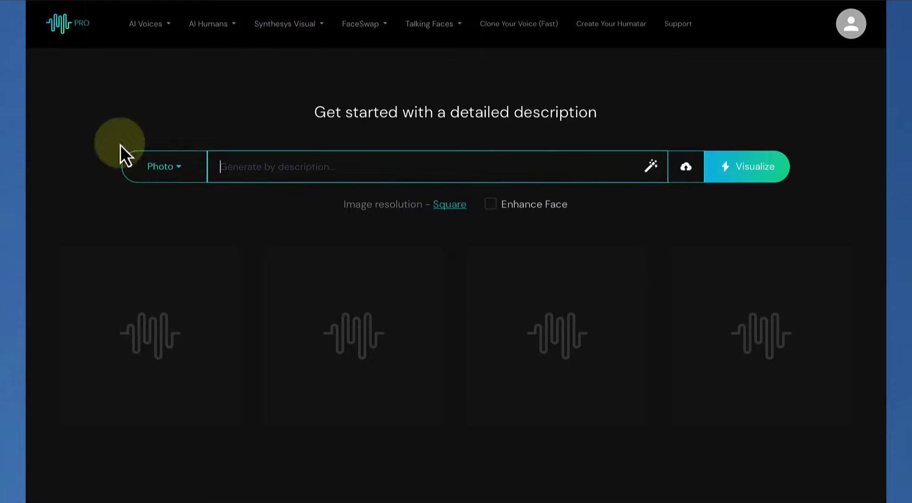
{"action": "left_click", "coordinate": [162, 173]}
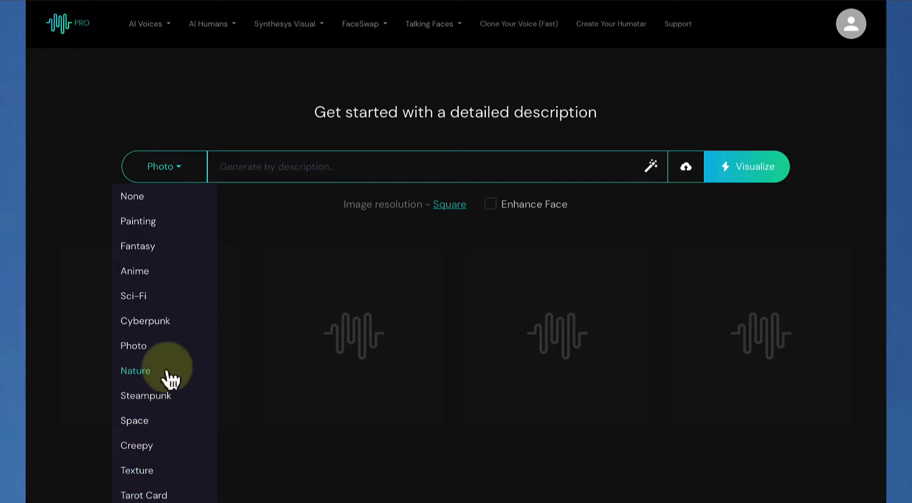
{"action": "left_click", "coordinate": [249, 171]}
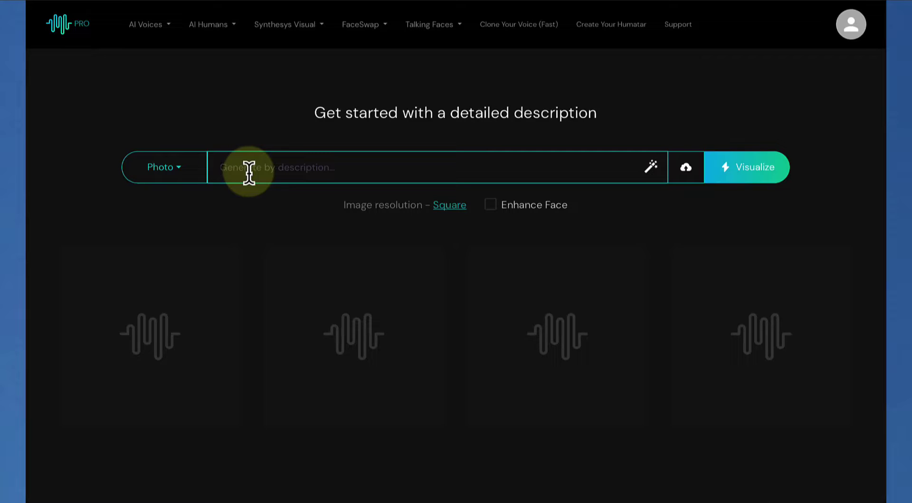
- Generate four images from the prompt 'Black Jeep Wrangler riding along the surface of the moon'
{"action": "type", "text": "Black Jeep Wrangler riding along the suraf"}
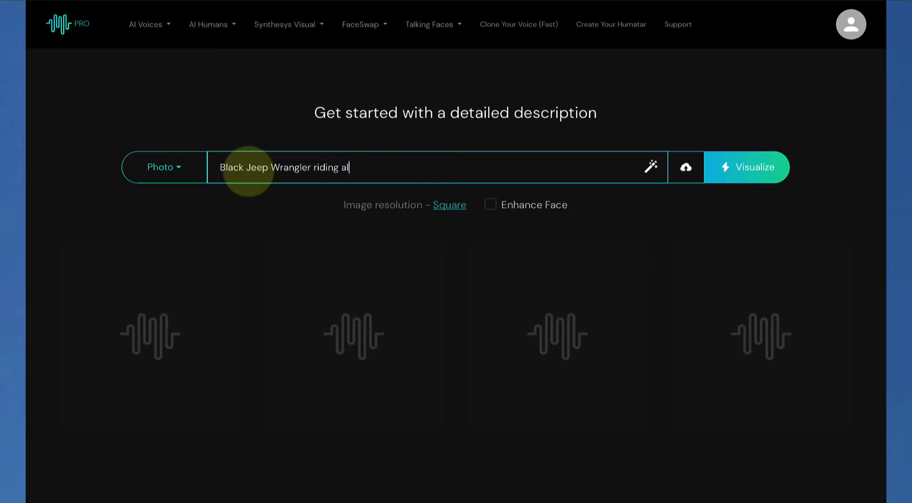
{"action": "key", "text": "BackSpace"}
{"action": "key", "text": "BackSpace"}
{"action": "type", "text": "face of the moon"}
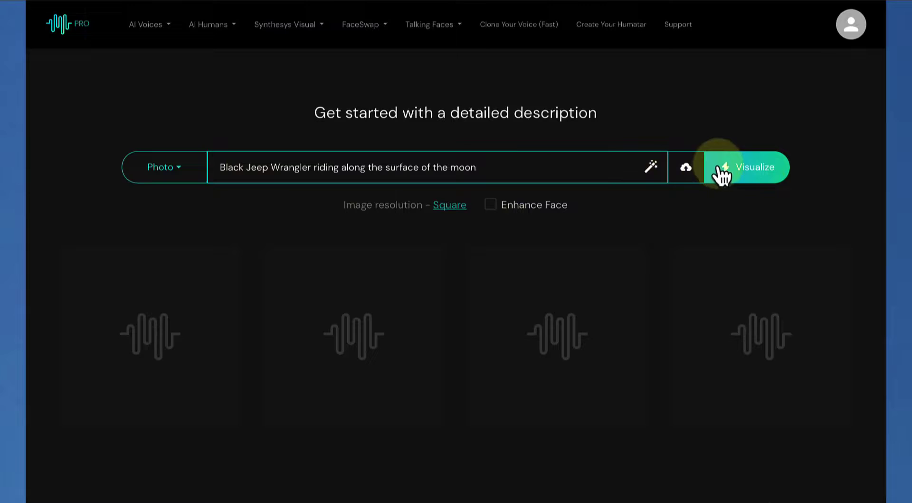
{"action": "left_click", "coordinate": [750, 177]}
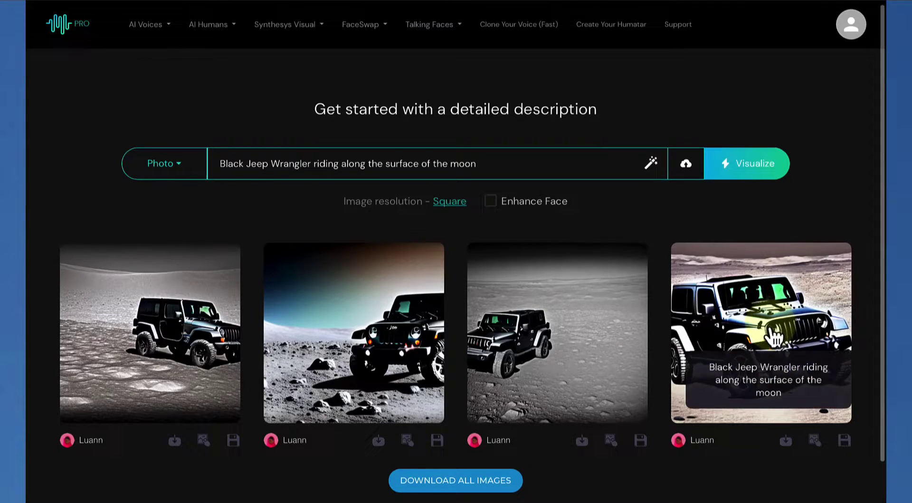
- Enlarge the fourth moon Jeep image, save it to the gallery, and close the viewer
{"action": "left_click", "coordinate": [772, 328]}
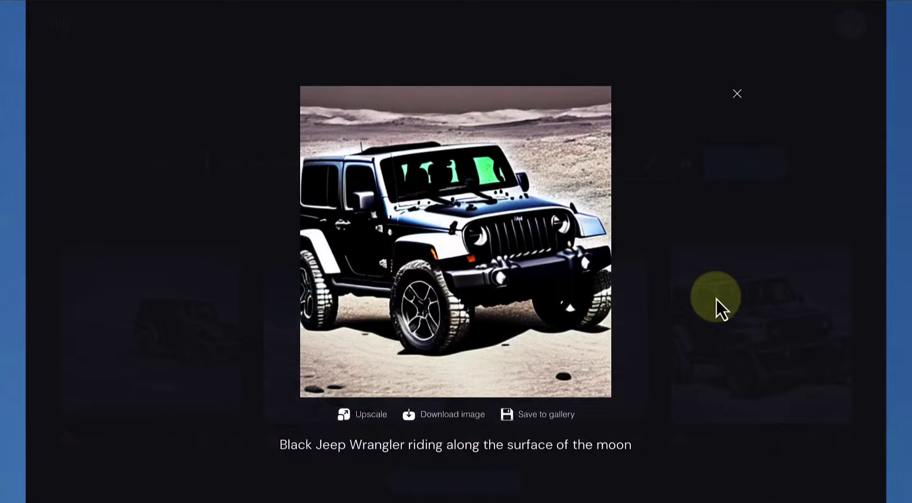
{"action": "left_click", "coordinate": [526, 415]}
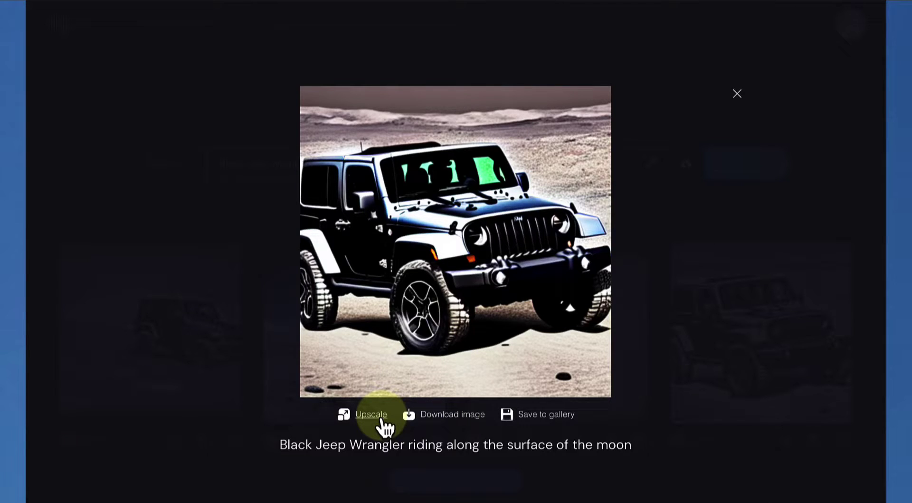
{"action": "left_click", "coordinate": [745, 99]}
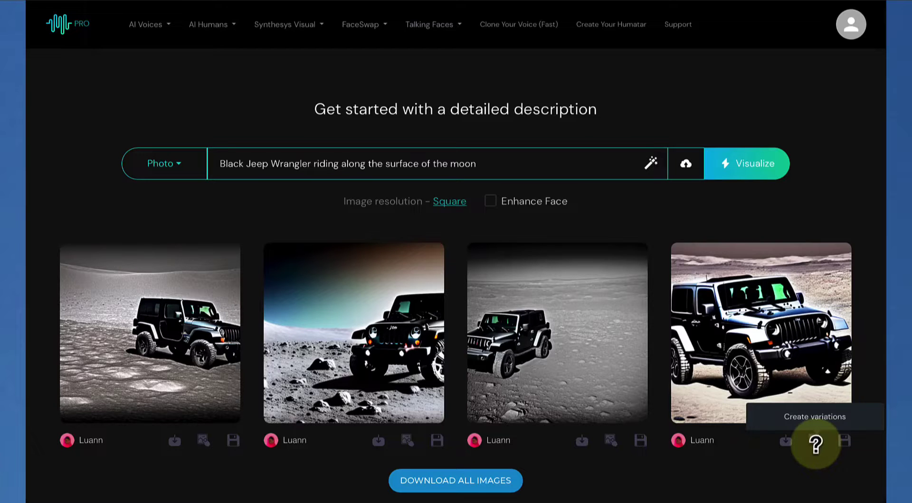
- Generate four variations of the fourth Jeep image, then remove the Jeep reference image
{"action": "left_click", "coordinate": [816, 444]}
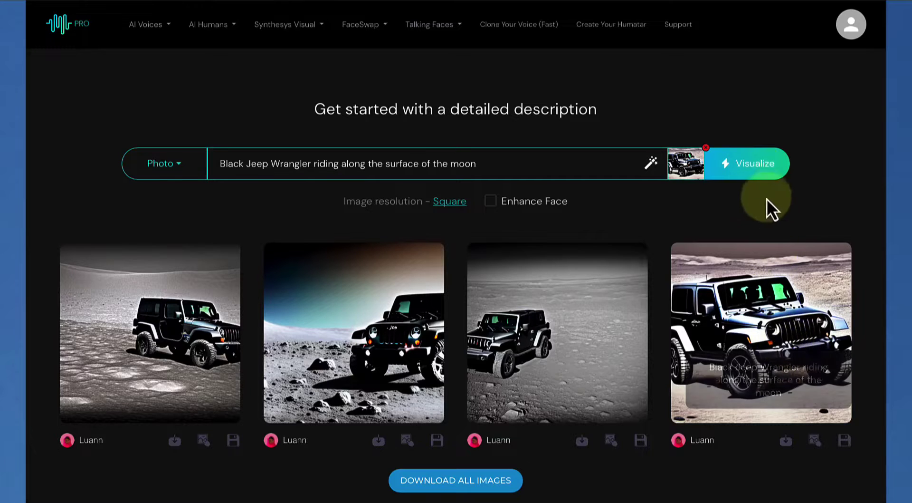
{"action": "left_click", "coordinate": [741, 165]}
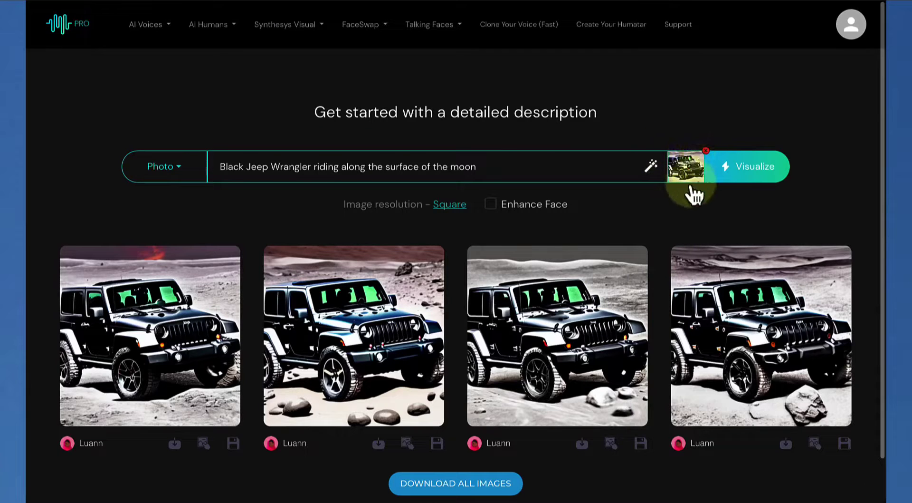
{"action": "left_click", "coordinate": [706, 151]}
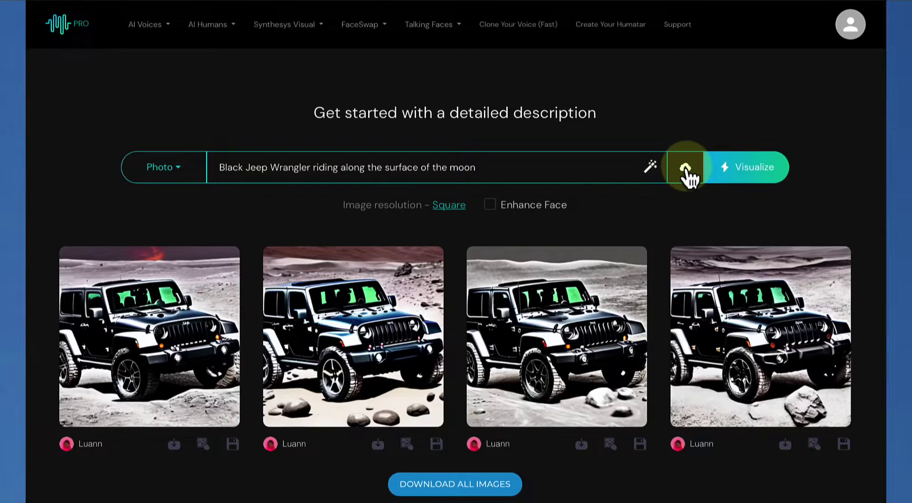
- Replace the prompt with 'Young latina girl with a flowered headband' and generate four portraits
{"action": "left_click_drag", "start_coordinate": [519, 172], "coordinate": [224, 144]}
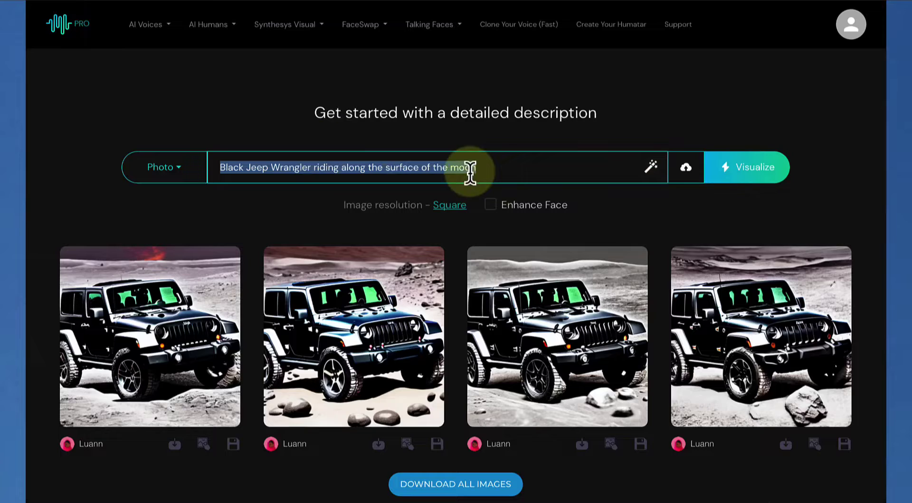
{"action": "type", "text": "Youn"}
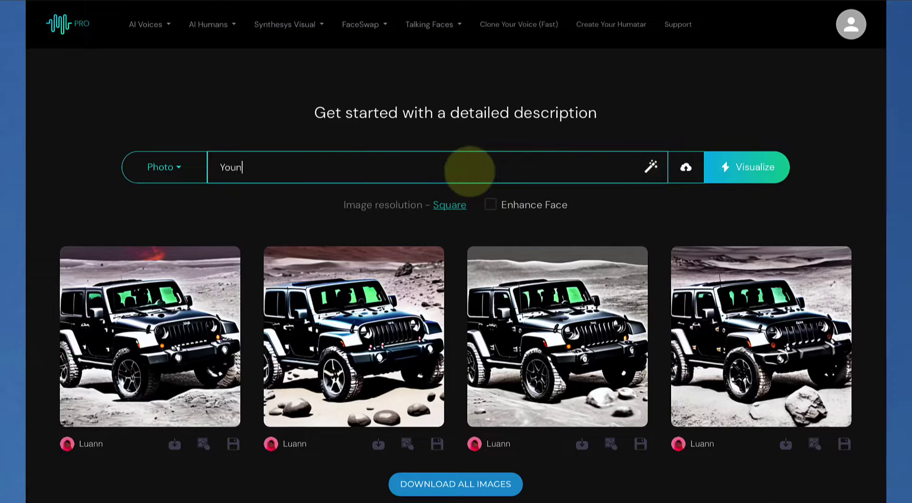
{"action": "type", "text": "g latina girl with fl"}
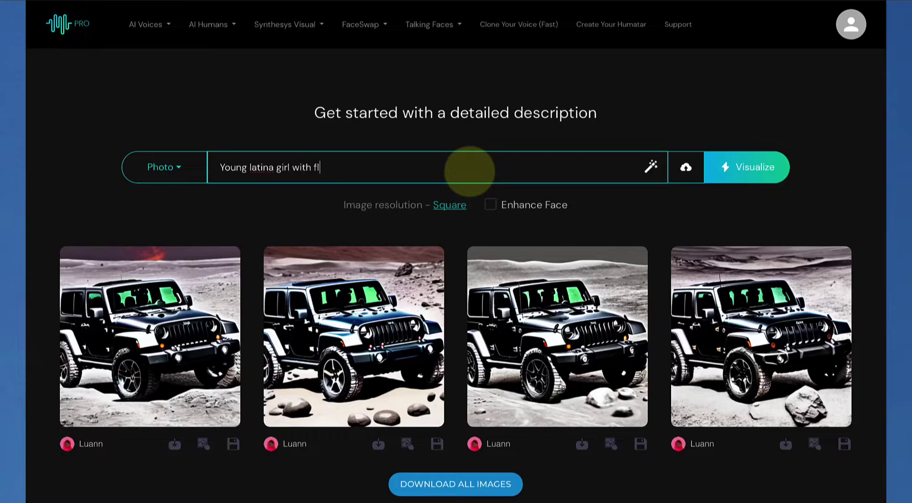
{"action": "key", "text": "BackSpace"}
{"action": "key", "text": "BackSpace"}
{"action": "type", "text": "a flowered headband"}
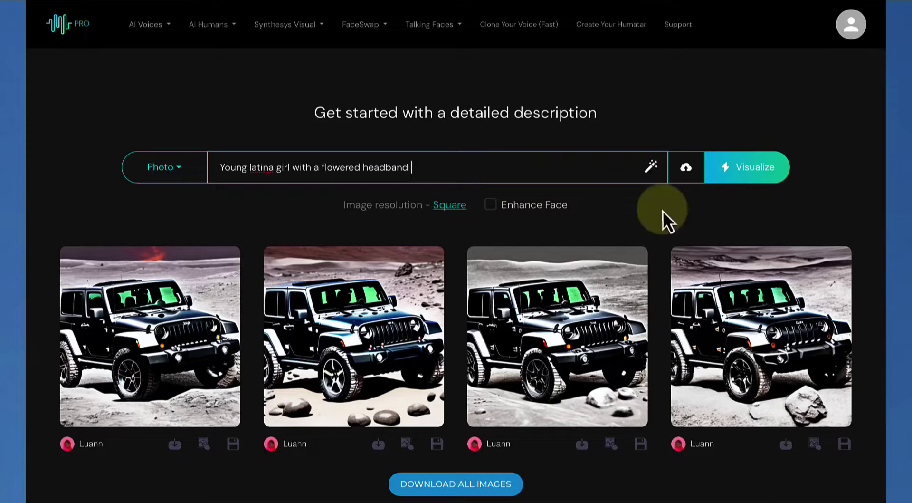
{"action": "left_click", "coordinate": [737, 180]}
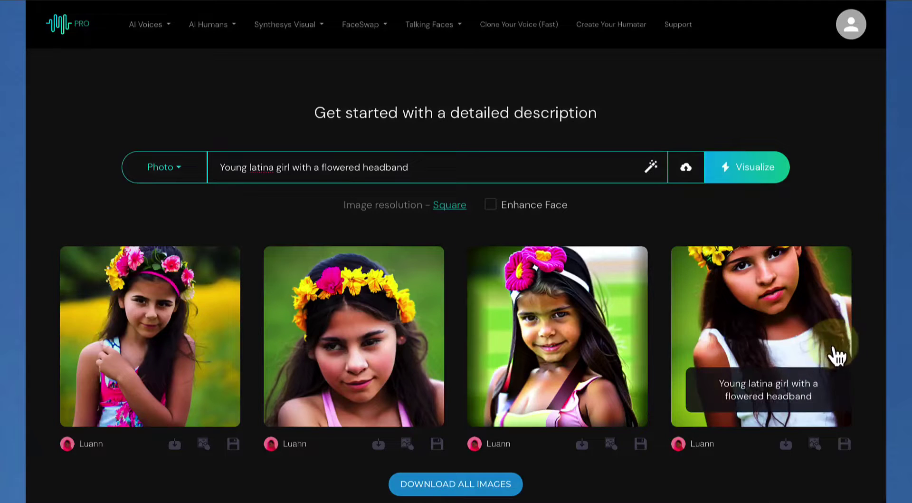
- Save the fourth headband portrait, regenerate two new sets, then save the second portrait
{"action": "left_click", "coordinate": [846, 445]}
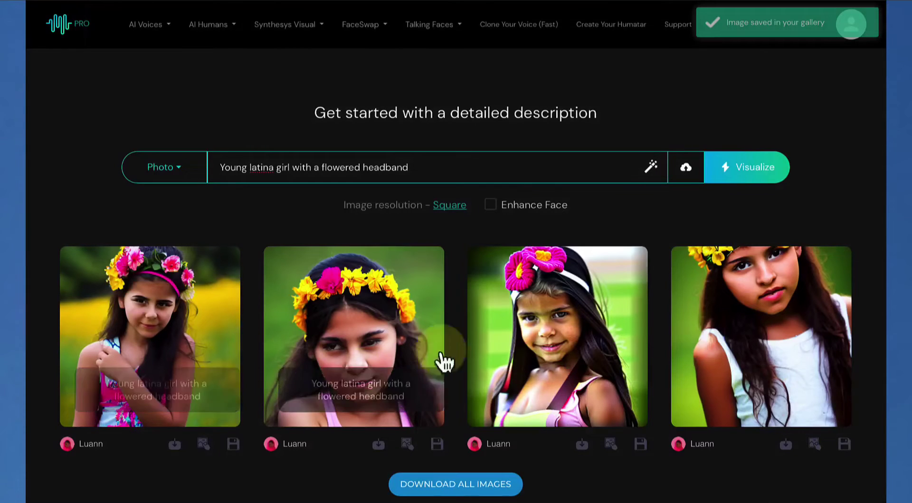
{"action": "left_click", "coordinate": [745, 180]}
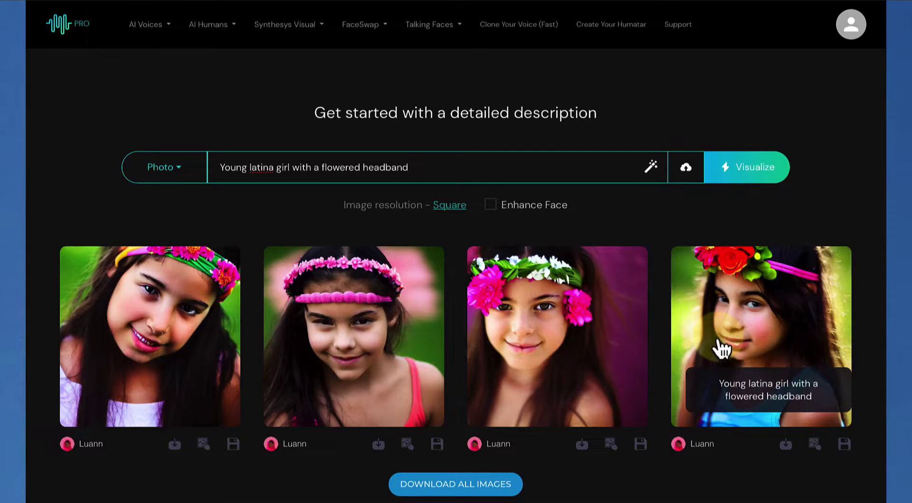
{"action": "left_click", "coordinate": [748, 178]}
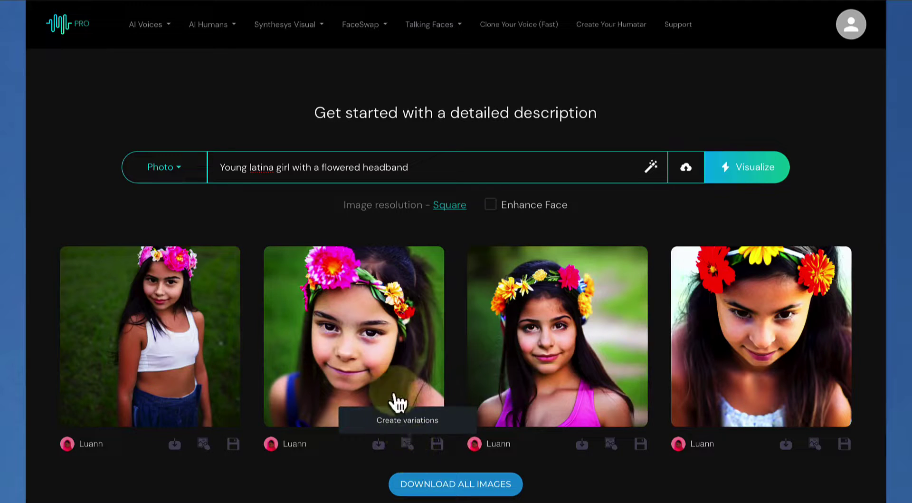
{"action": "left_click", "coordinate": [437, 445]}
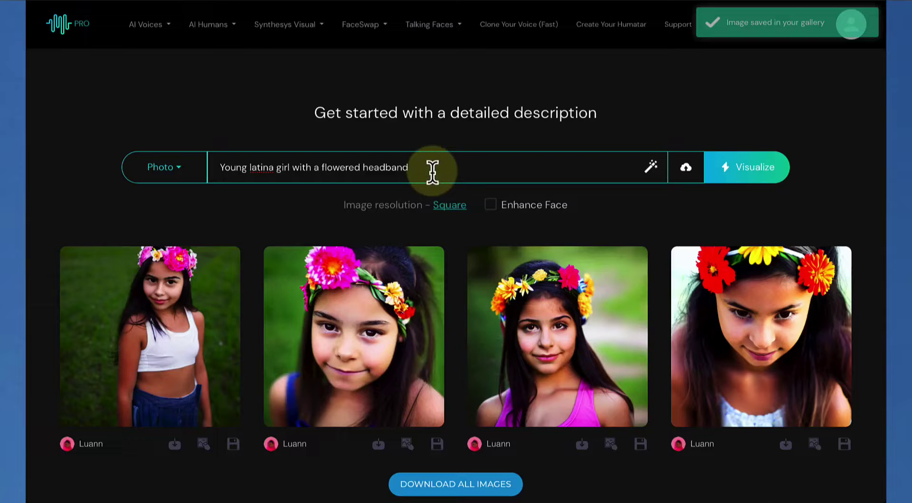
- Select the entire flowered-headband prompt text so it can be replaced
{"action": "left_click_drag", "start_coordinate": [433, 171], "coordinate": [234, 149]}
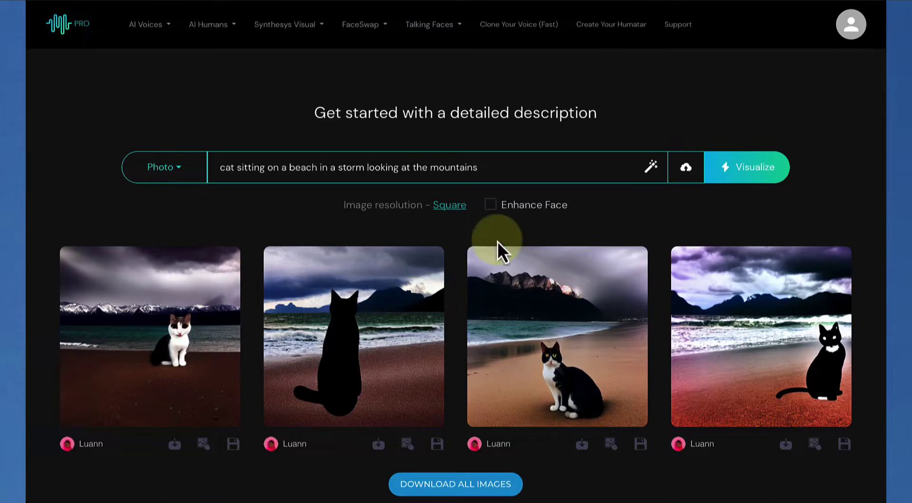
- Upload cat-7461358_1920.jpg from the Desktop as the prompt's reference image
{"action": "left_click", "coordinate": [687, 169]}
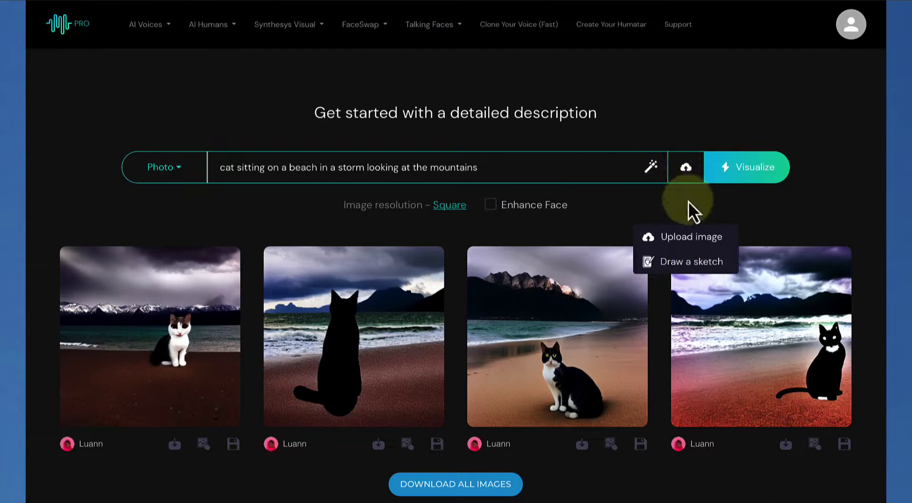
{"action": "left_click", "coordinate": [689, 237]}
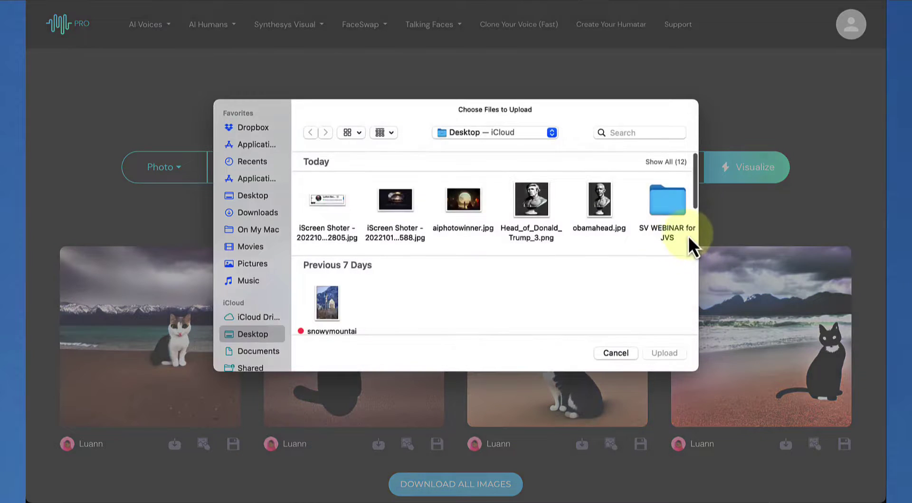
{"action": "left_click", "coordinate": [256, 196]}
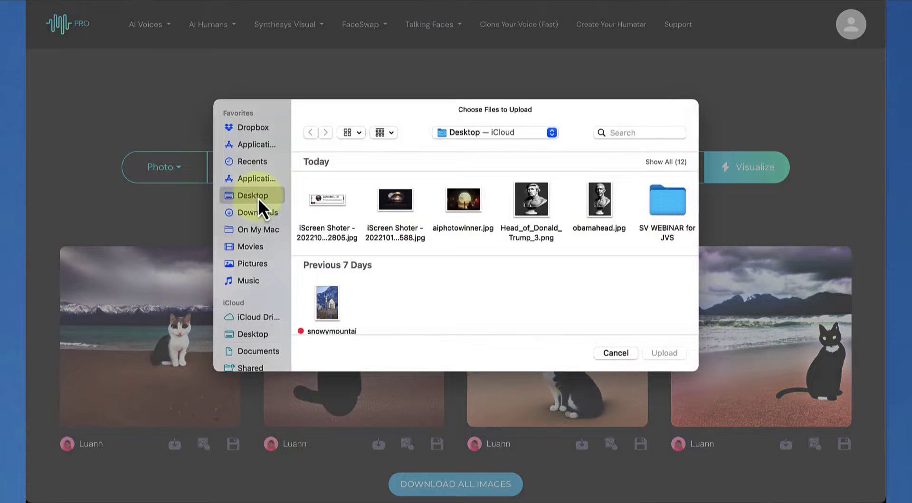
{"action": "scroll", "coordinate": [414, 209], "scroll_direction": "right", "scroll_amount": 5}
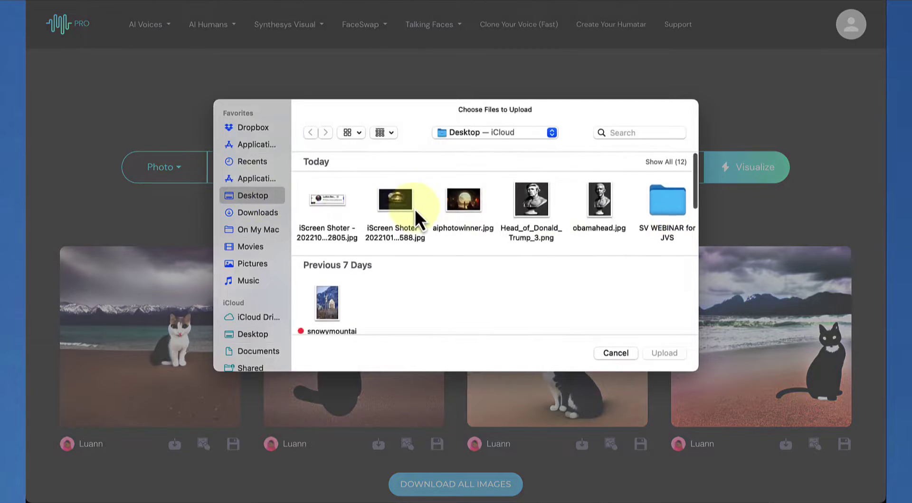
{"action": "left_click", "coordinate": [659, 204]}
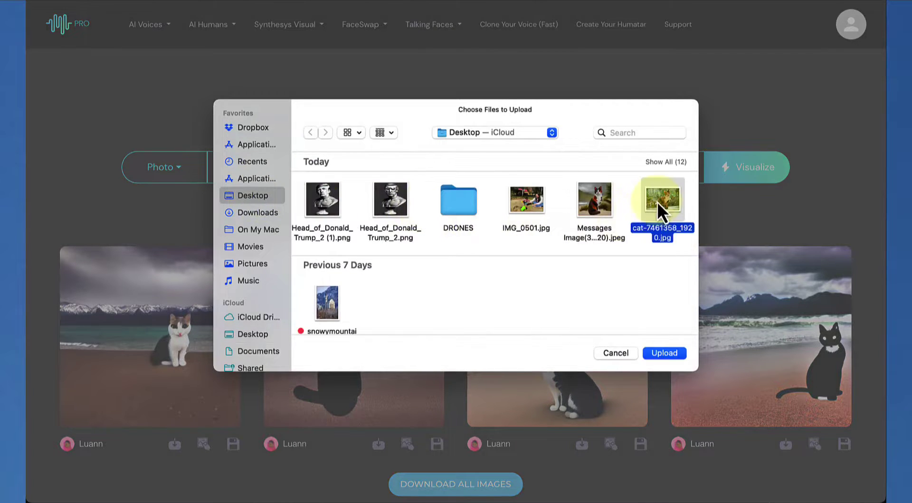
{"action": "left_click", "coordinate": [665, 352]}
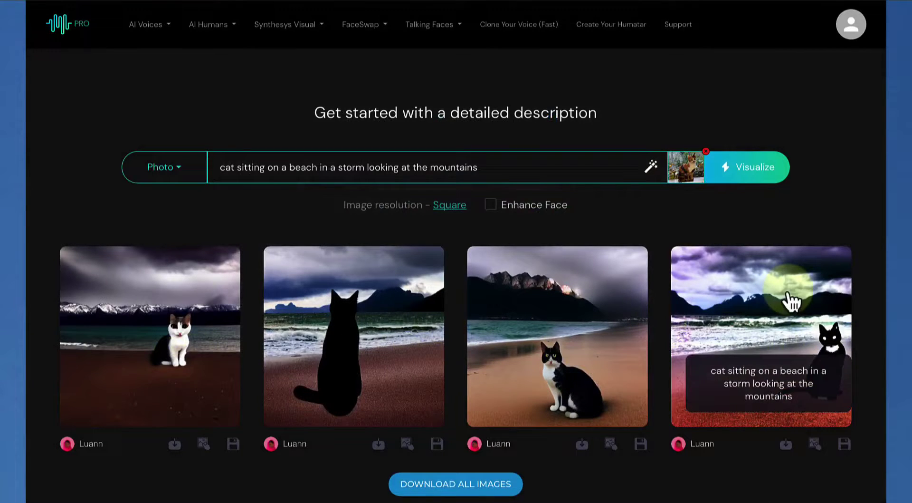
- Generate four stormy-beach cat images from the prompt plus the attached cat photo
{"action": "left_click", "coordinate": [750, 174]}
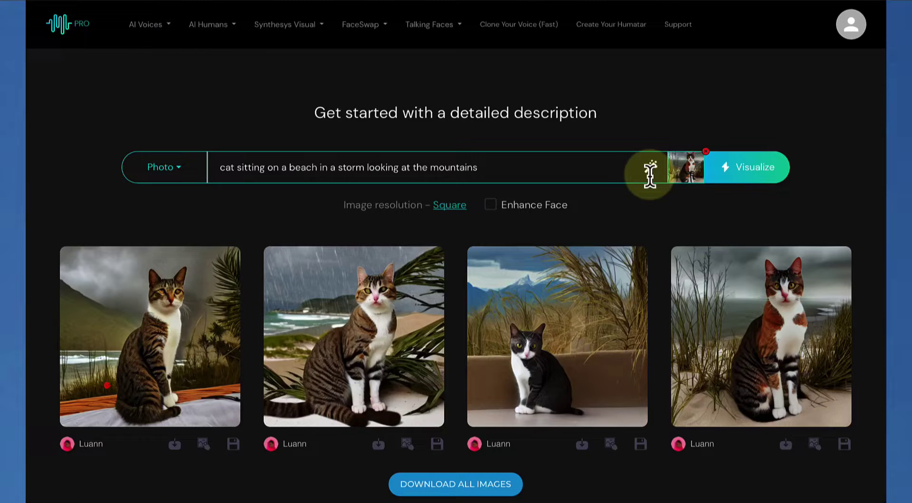
{"action": "mouse_move", "coordinate": [757, 305]}
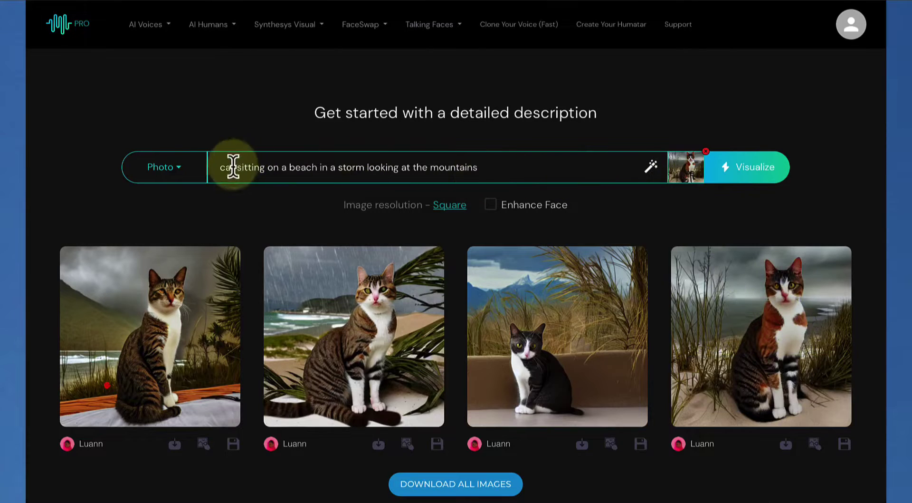
- Make the prompt 'a calico cat…', regenerate, remove the reference photo, and save image two
{"action": "left_click", "coordinate": [218, 168]}
{"action": "type", "text": "a calic"}
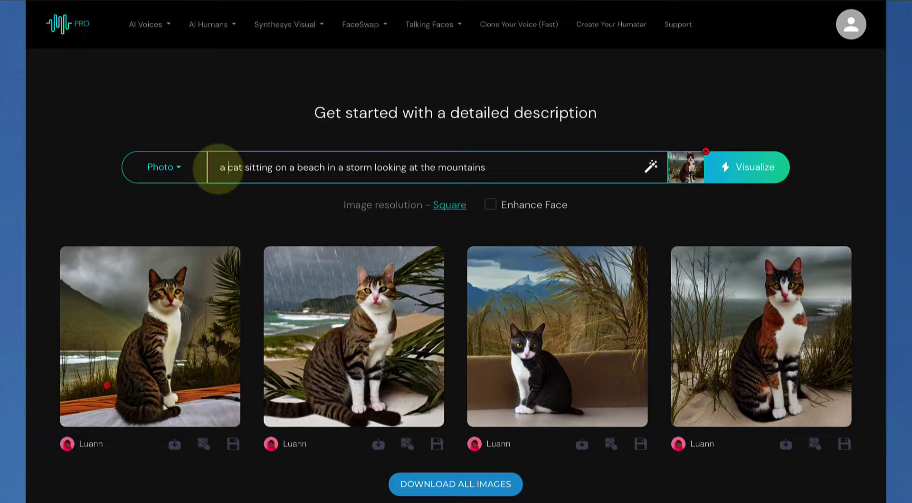
{"action": "type", "text": "o"}
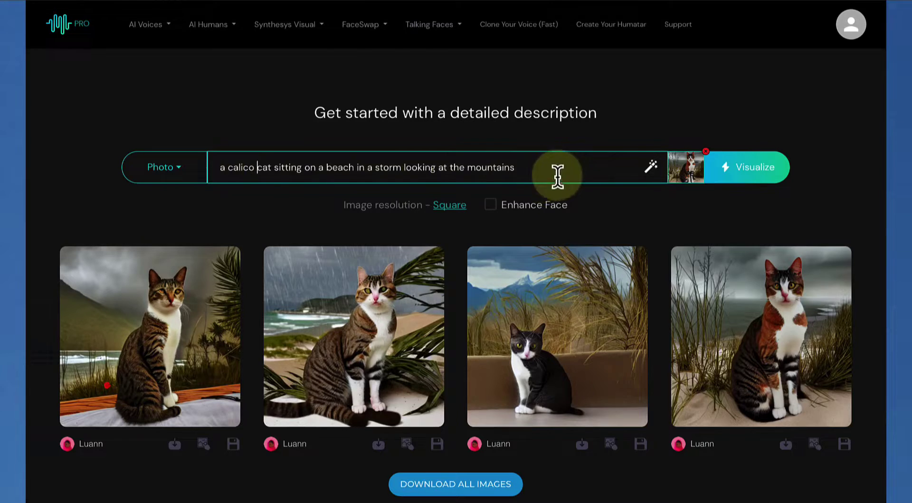
{"action": "left_click", "coordinate": [729, 172]}
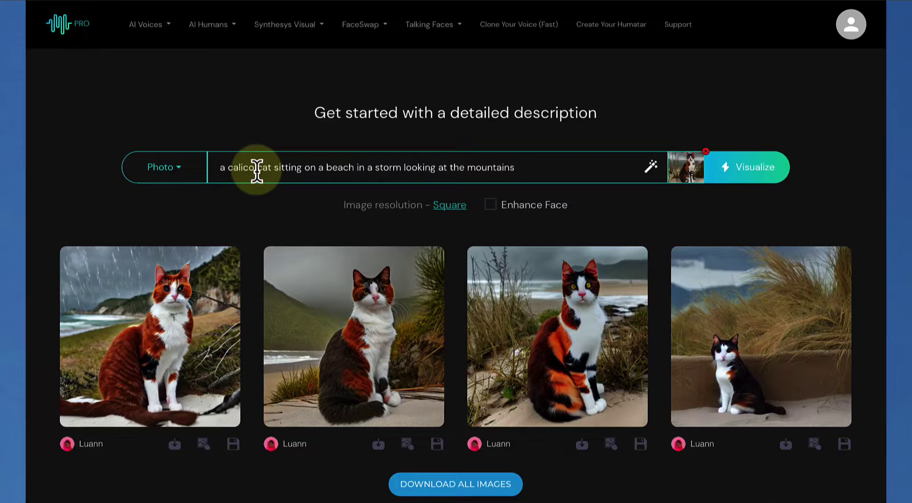
{"action": "left_click", "coordinate": [706, 151]}
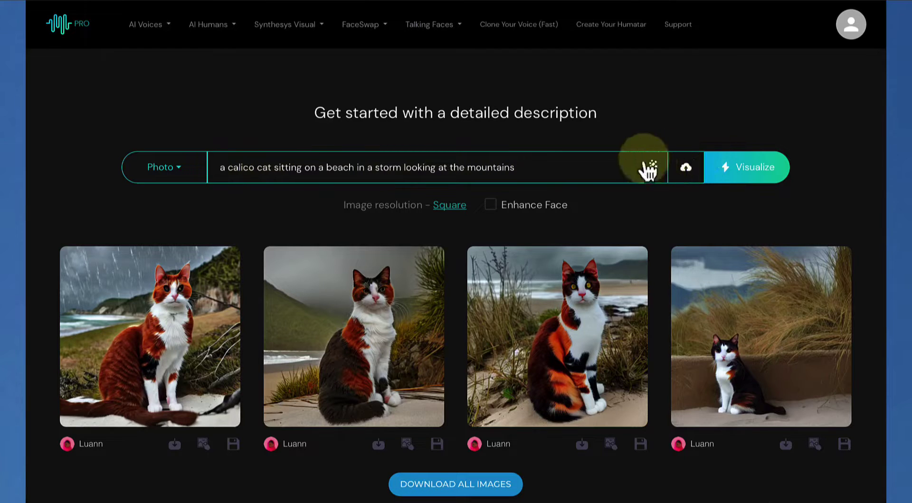
{"action": "left_click", "coordinate": [437, 444]}
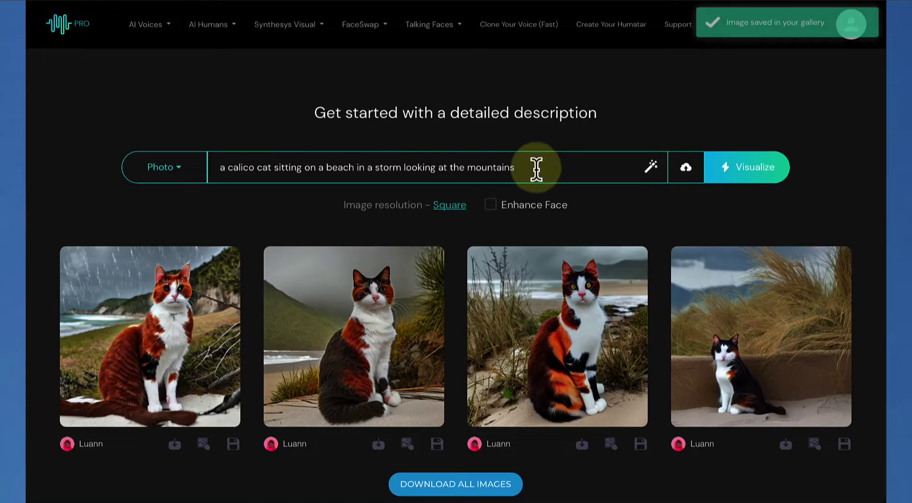
- Replace the prompt with 'a lawyer in a coutroom' and visualize four Photo-style images
{"action": "left_click_drag", "start_coordinate": [537, 169], "coordinate": [230, 146]}
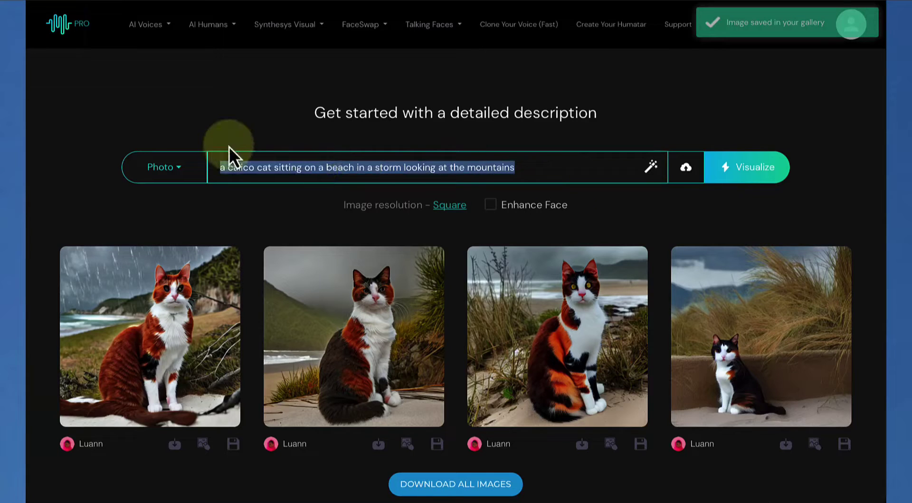
{"action": "type", "text": "a "}
{"action": "type", "text": "la"}
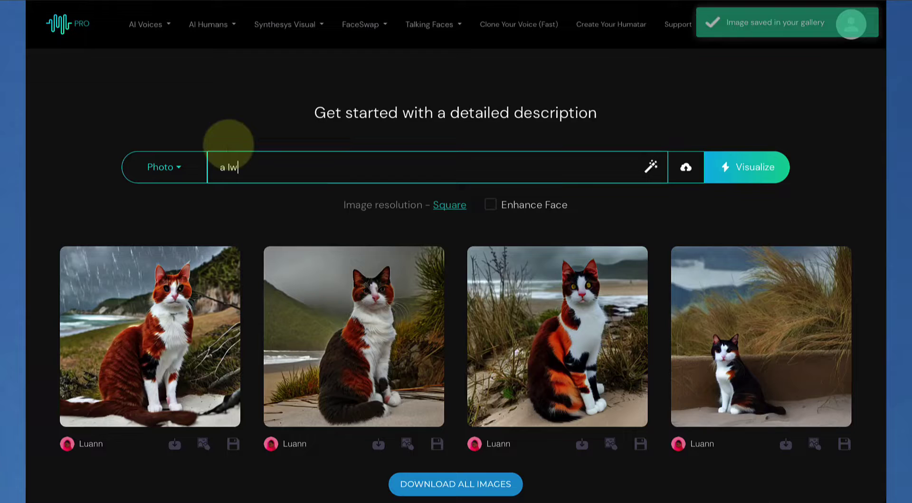
{"action": "type", "text": "wye"}
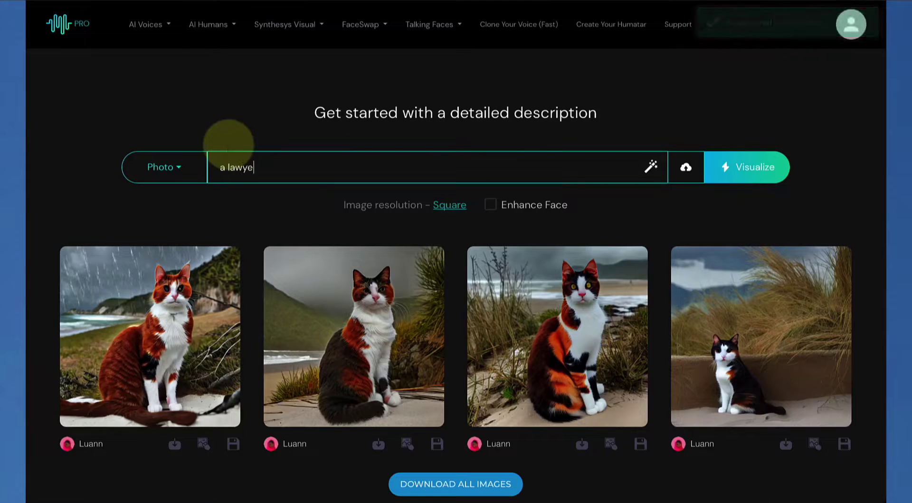
{"action": "type", "text": "r in a coutroom"}
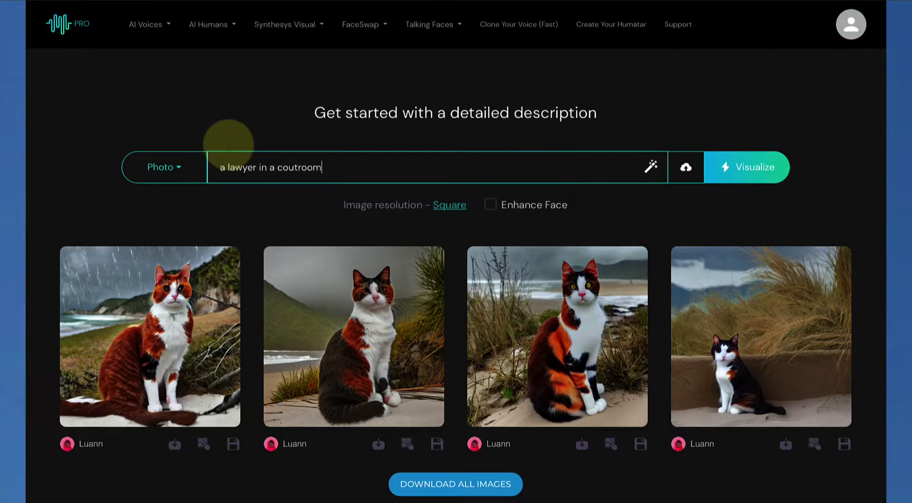
{"action": "left_click", "coordinate": [752, 173]}
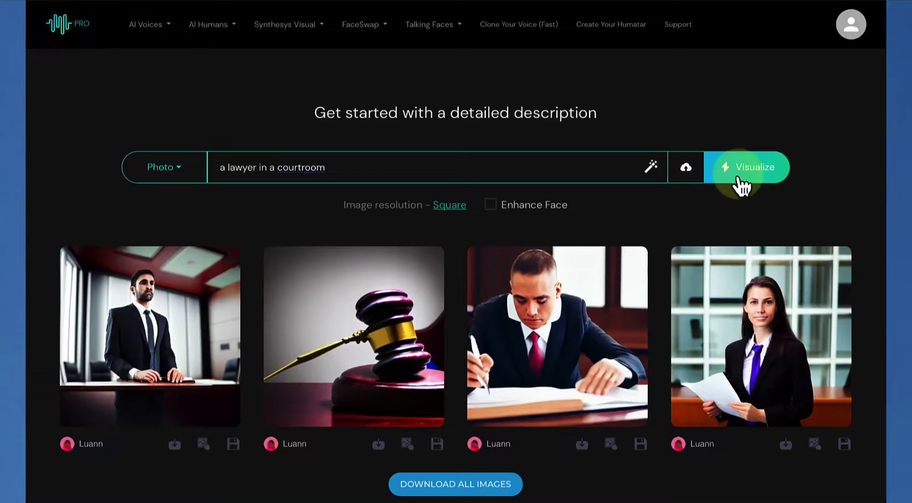
{"action": "mouse_move", "coordinate": [457, 217]}
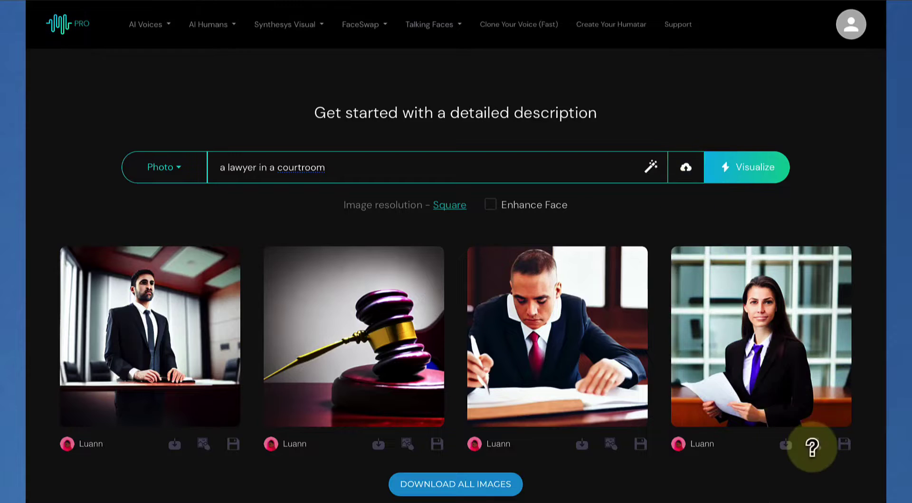
- Use the fourth image, the woman lawyer, as a reference and generate its variations
{"action": "left_click", "coordinate": [817, 445]}
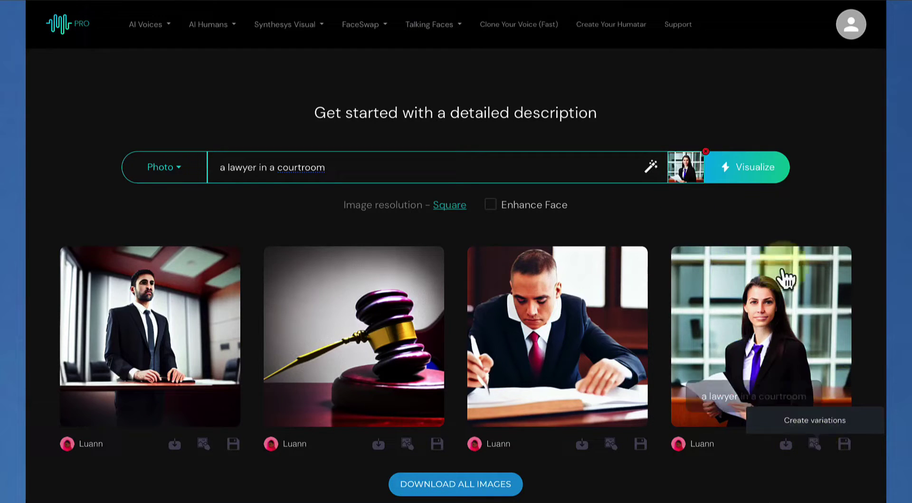
{"action": "left_click", "coordinate": [747, 172]}
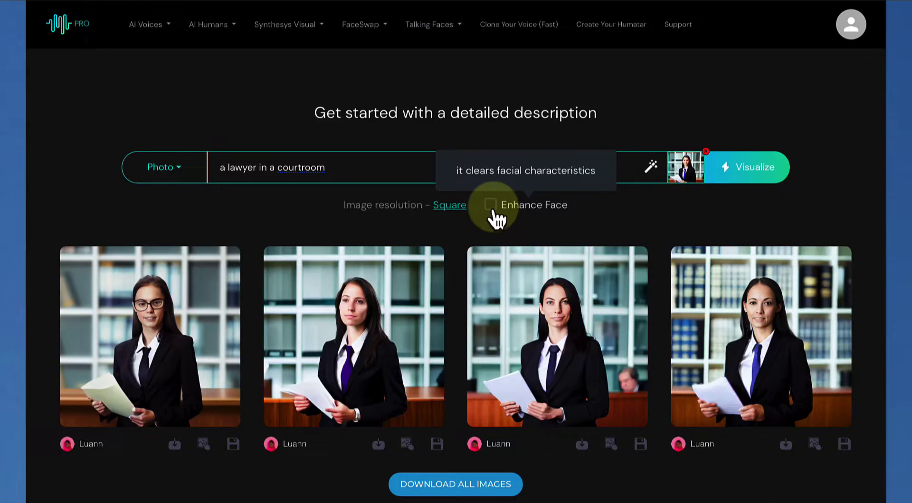
- Tick the Enhance Face checkbox to turn on face enhancement
{"action": "left_click", "coordinate": [492, 209]}
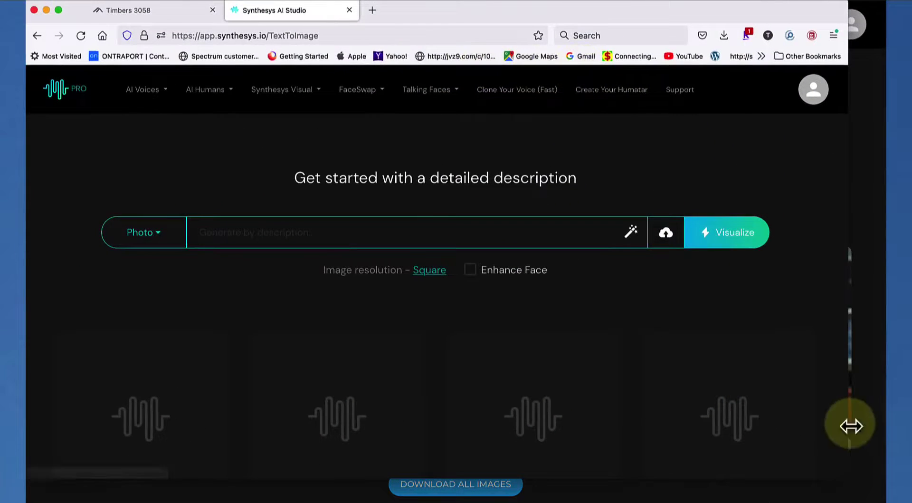
- Widen the browser window to the right and try the magic-wand prompt generator button
{"action": "left_click_drag", "start_coordinate": [849, 424], "coordinate": [887, 428]}
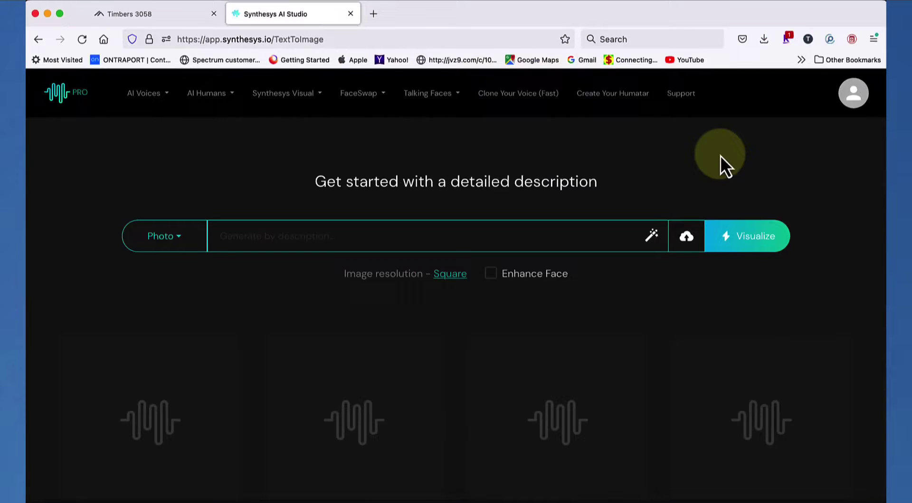
{"action": "left_click", "coordinate": [654, 238]}
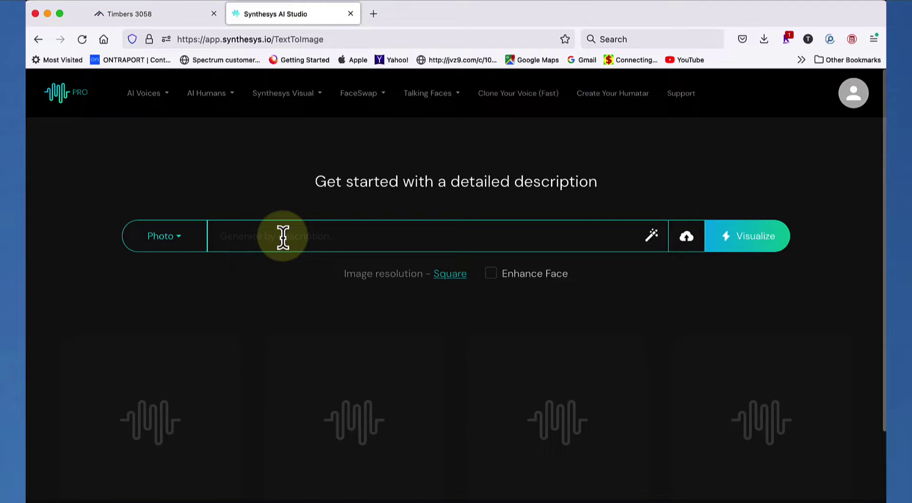
- Open the Prompt Generator and enter 'Bowl of Fruit sitting on a table' as the image object
{"action": "left_click", "coordinate": [653, 236]}
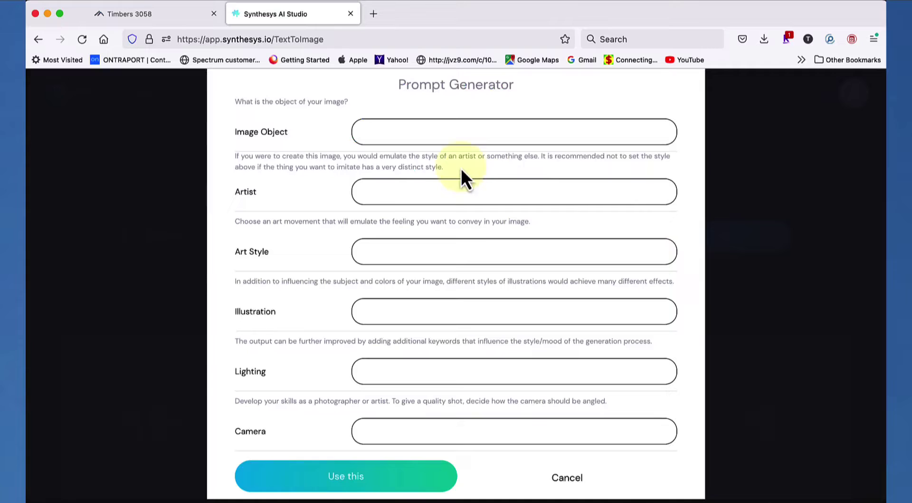
{"action": "left_click", "coordinate": [392, 131]}
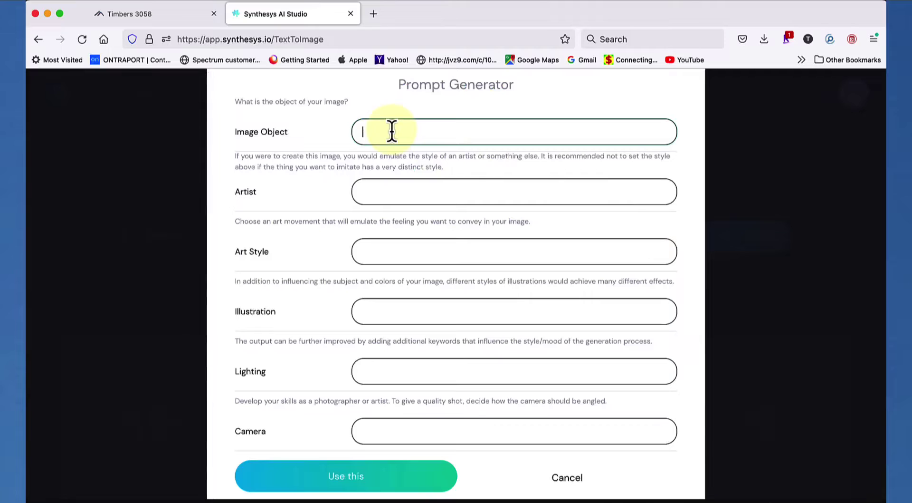
{"action": "type", "text": "Bowl of Fruit sitting on a table"}
- Open the Artist dropdown and browse the suggested artists
{"action": "left_click", "coordinate": [423, 193]}
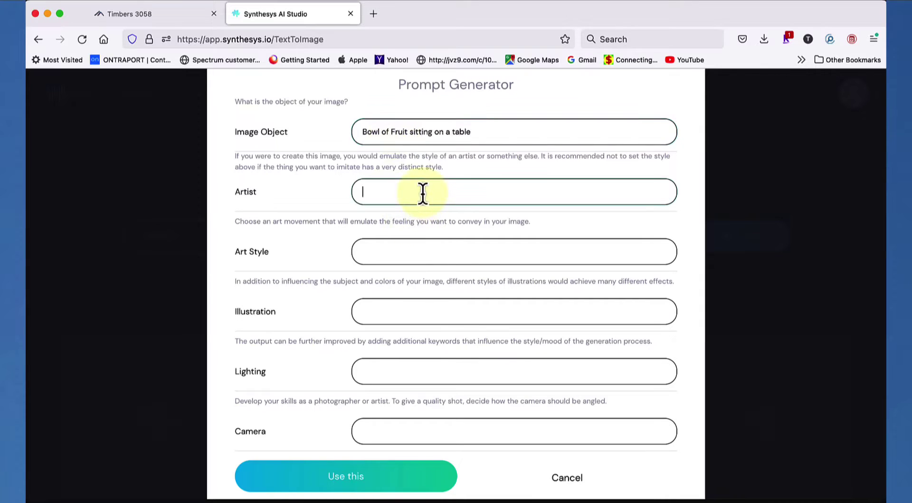
{"action": "left_click", "coordinate": [422, 193]}
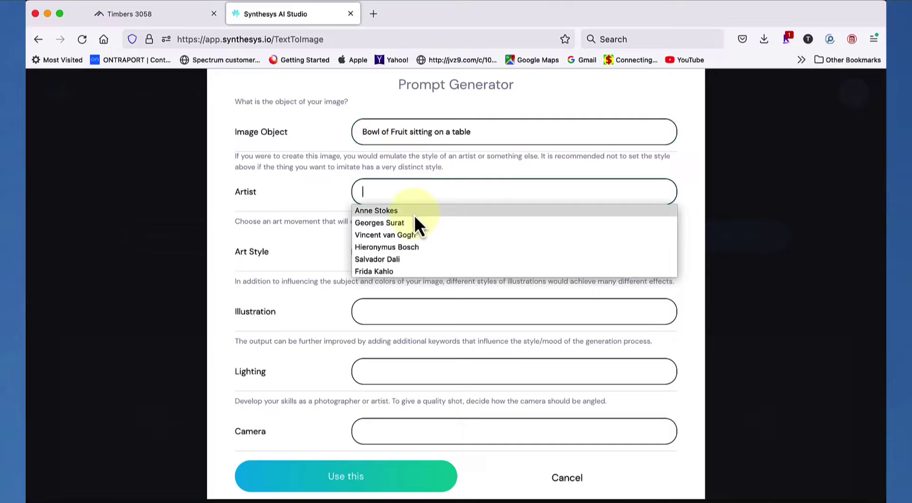
{"action": "scroll", "coordinate": [413, 228], "scroll_direction": "down", "scroll_amount": 5}
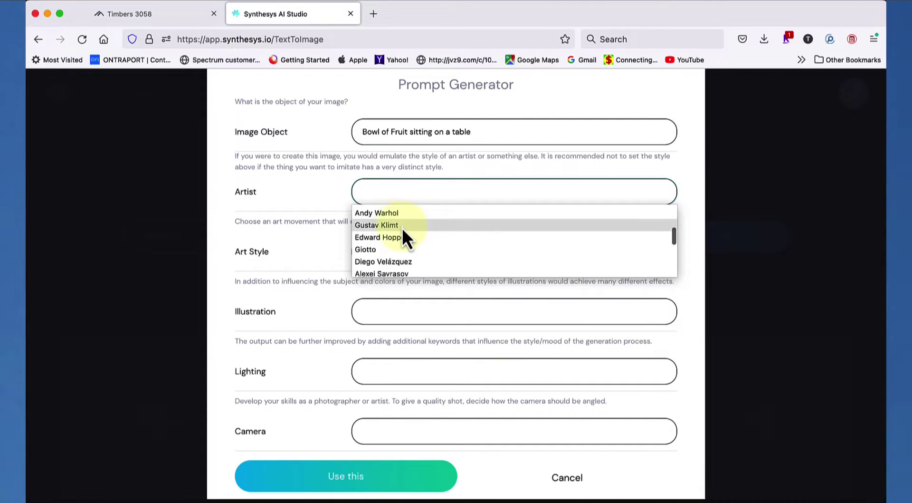
{"action": "scroll", "coordinate": [406, 240], "scroll_direction": "down", "scroll_amount": 2}
{"action": "scroll", "coordinate": [407, 247], "scroll_direction": "down", "scroll_amount": 4}
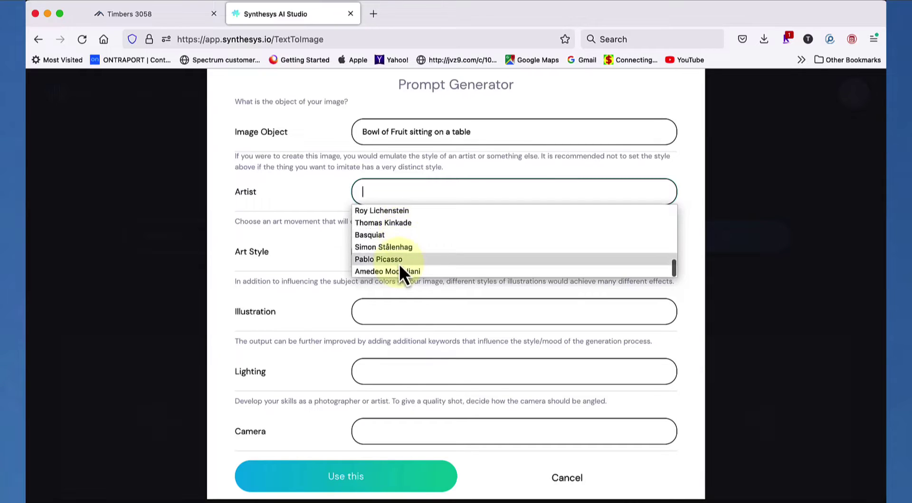
{"action": "scroll", "coordinate": [408, 234], "scroll_direction": "up", "scroll_amount": 2}
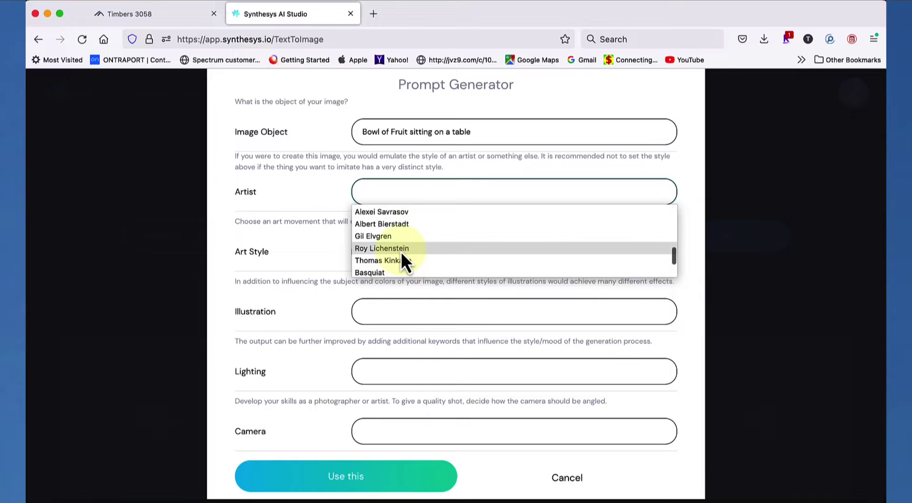
- Pick Roy Lichenstein as the artist and Abstract Expressionism as the art style
{"action": "left_click", "coordinate": [401, 252]}
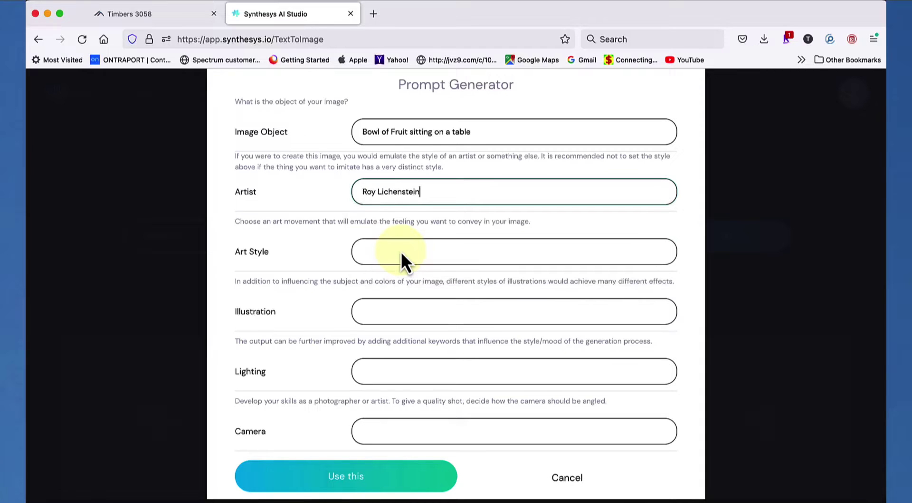
{"action": "left_click", "coordinate": [388, 251]}
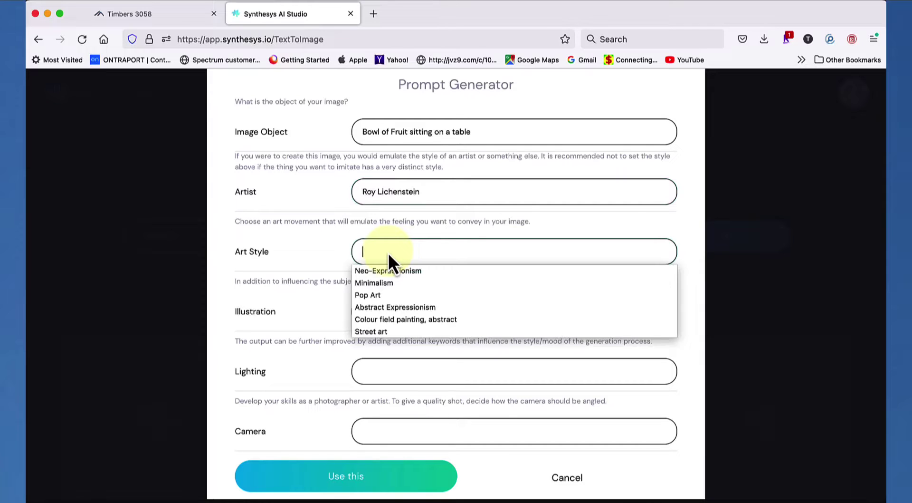
{"action": "left_click", "coordinate": [394, 307]}
- Set the illustration style to Comic book art and the lighting to Colorful
{"action": "left_click", "coordinate": [391, 314]}
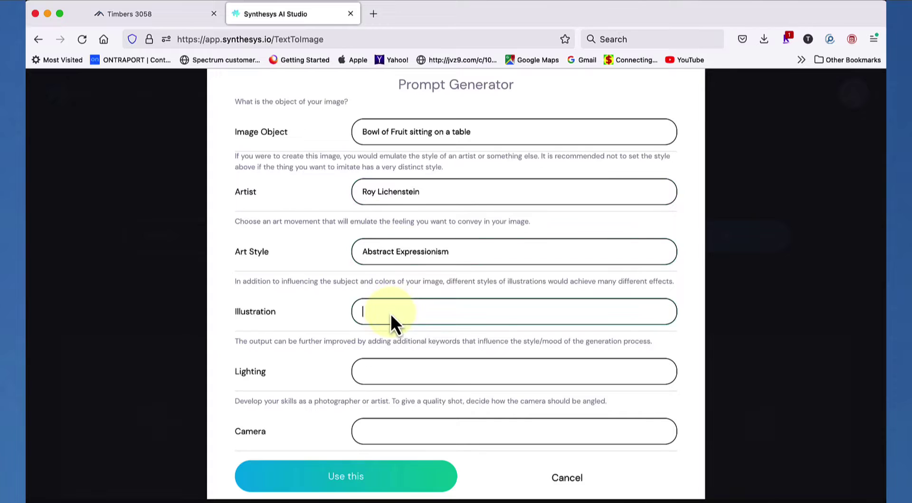
{"action": "left_click", "coordinate": [395, 312]}
{"action": "scroll", "coordinate": [406, 367], "scroll_direction": "down", "scroll_amount": 3}
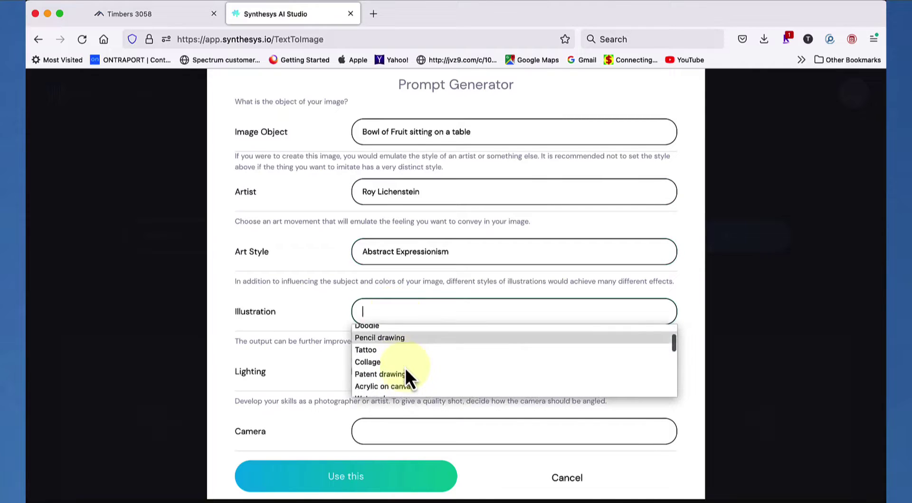
{"action": "scroll", "coordinate": [406, 367], "scroll_direction": "up", "scroll_amount": 3}
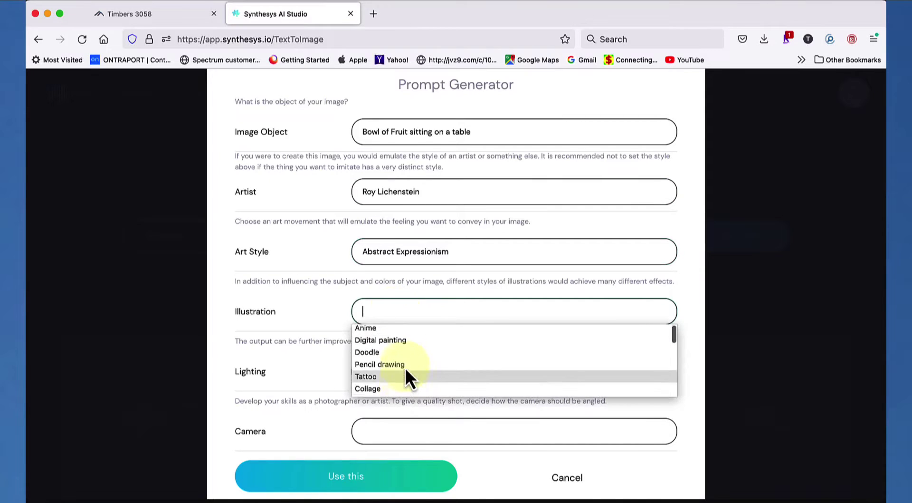
{"action": "scroll", "coordinate": [406, 367], "scroll_direction": "down", "scroll_amount": 3}
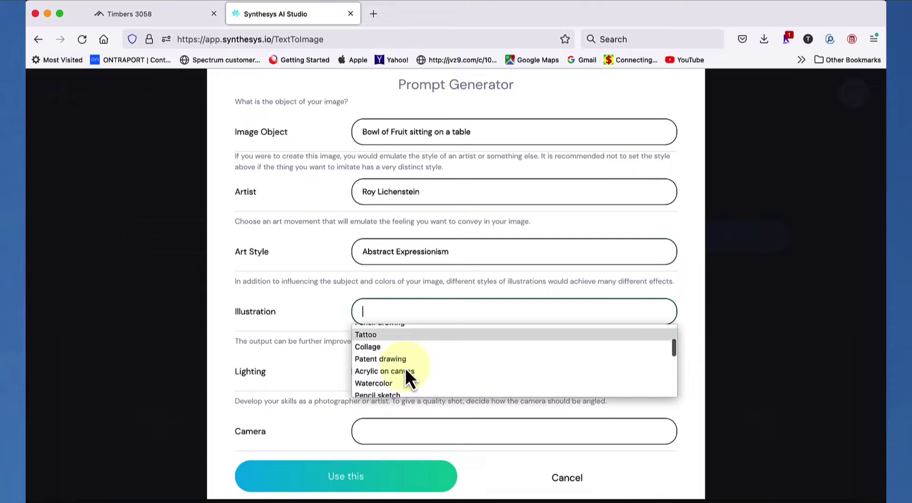
{"action": "scroll", "coordinate": [406, 367], "scroll_direction": "down", "scroll_amount": 1}
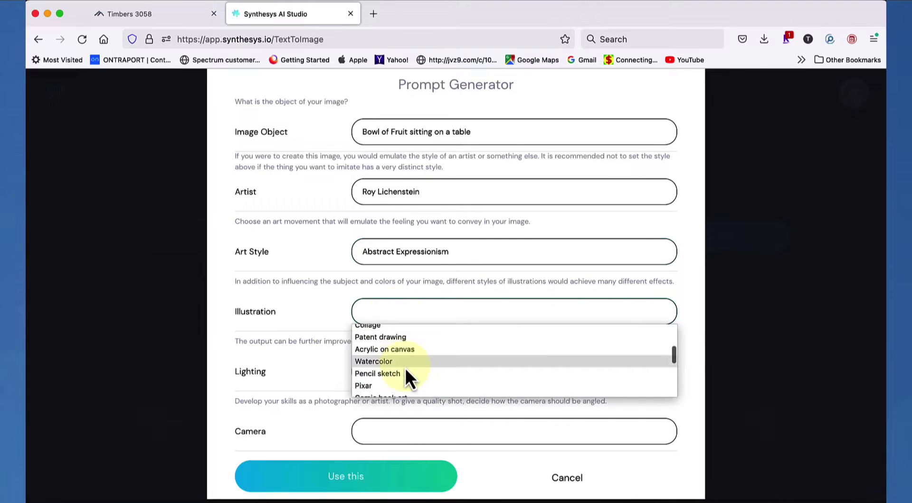
{"action": "scroll", "coordinate": [405, 364], "scroll_direction": "down", "scroll_amount": 3}
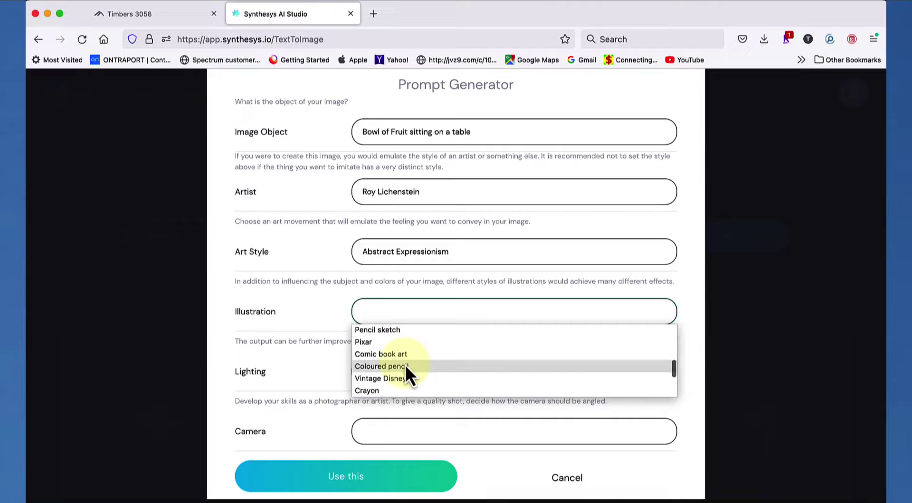
{"action": "left_click", "coordinate": [407, 355]}
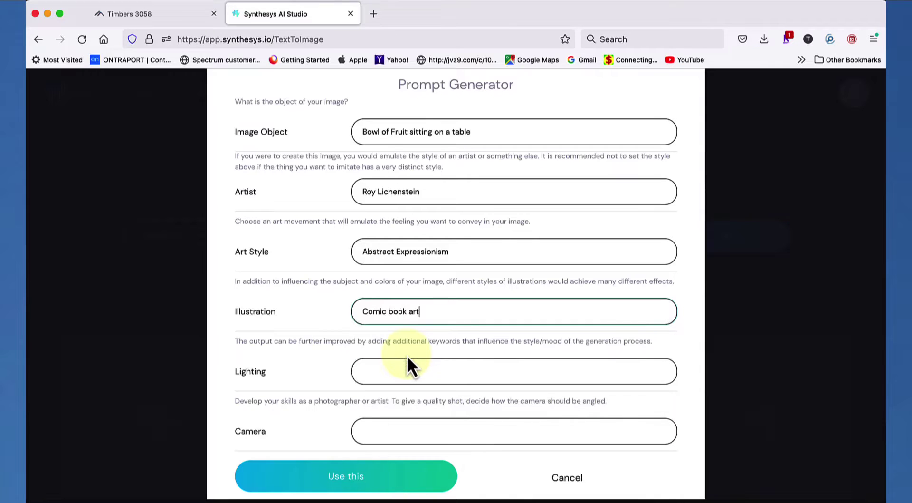
{"action": "left_click", "coordinate": [395, 374]}
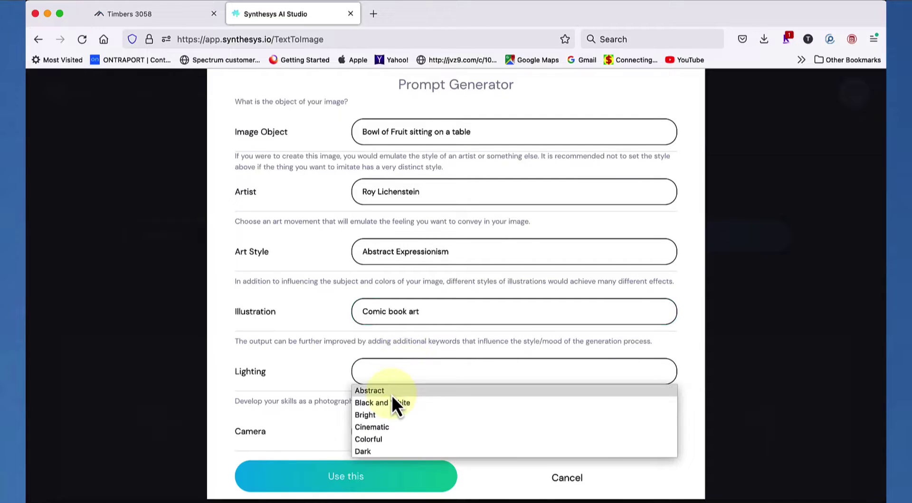
{"action": "scroll", "coordinate": [392, 395], "scroll_direction": "down", "scroll_amount": 3}
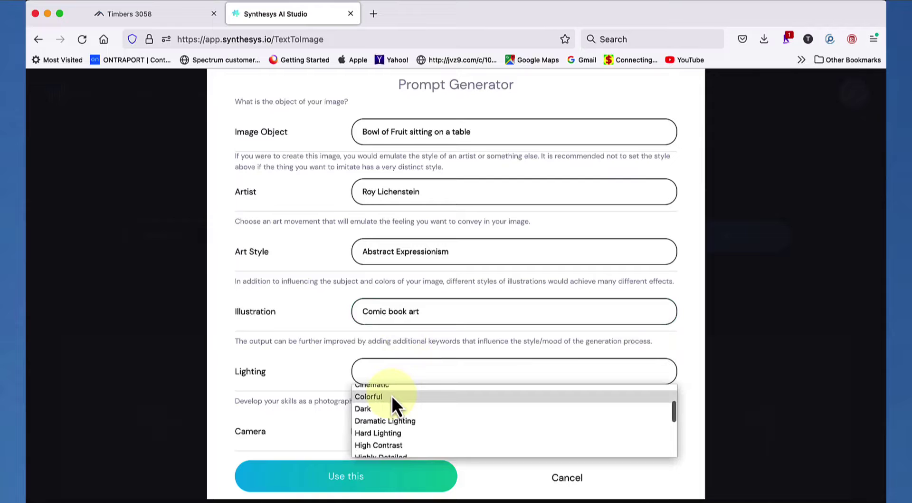
{"action": "left_click", "coordinate": [369, 396]}
- Choose Low angle as the camera shot
{"action": "scroll", "coordinate": [392, 395], "scroll_direction": "down", "scroll_amount": 2}
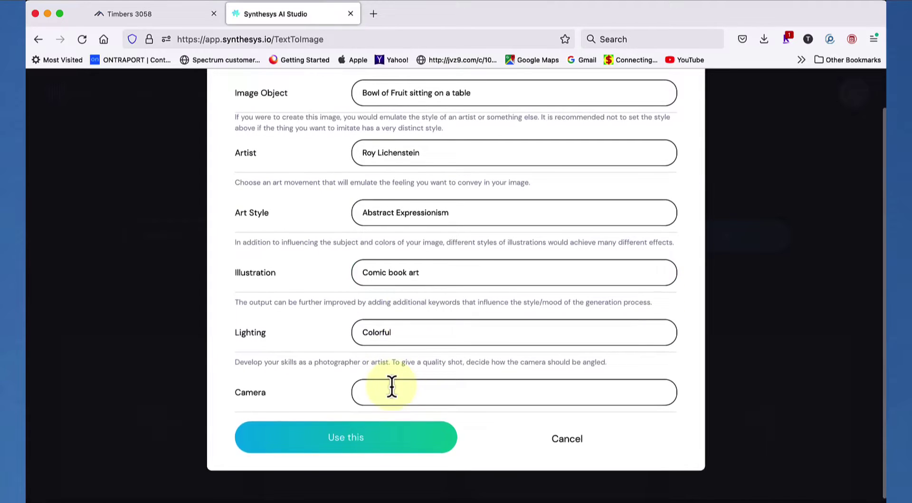
{"action": "left_click", "coordinate": [394, 393]}
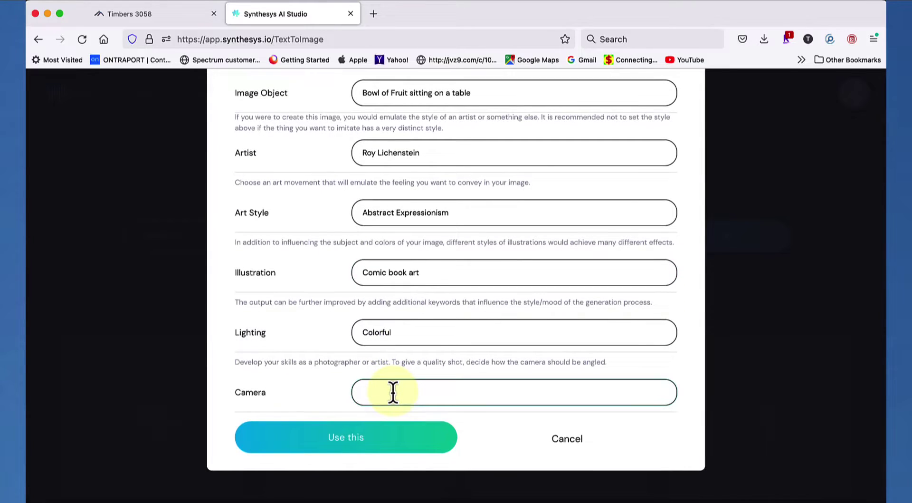
{"action": "left_click", "coordinate": [394, 392]}
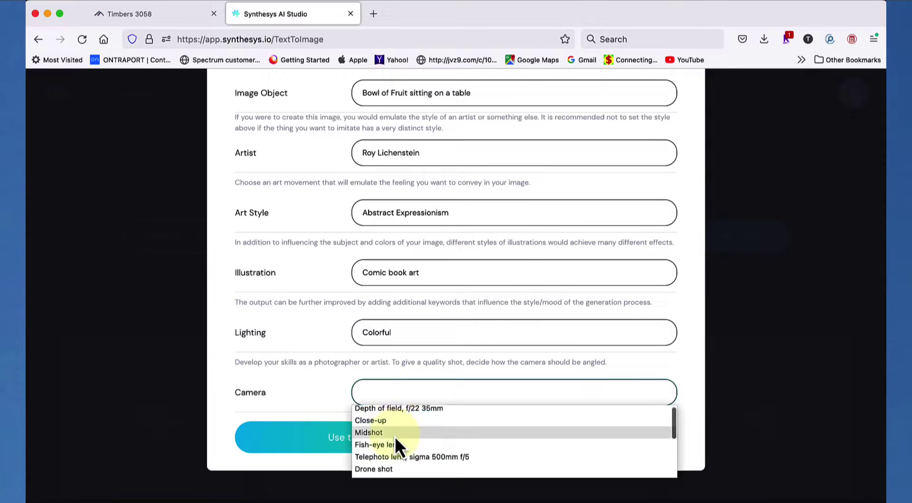
{"action": "scroll", "coordinate": [395, 436], "scroll_direction": "down", "scroll_amount": 2}
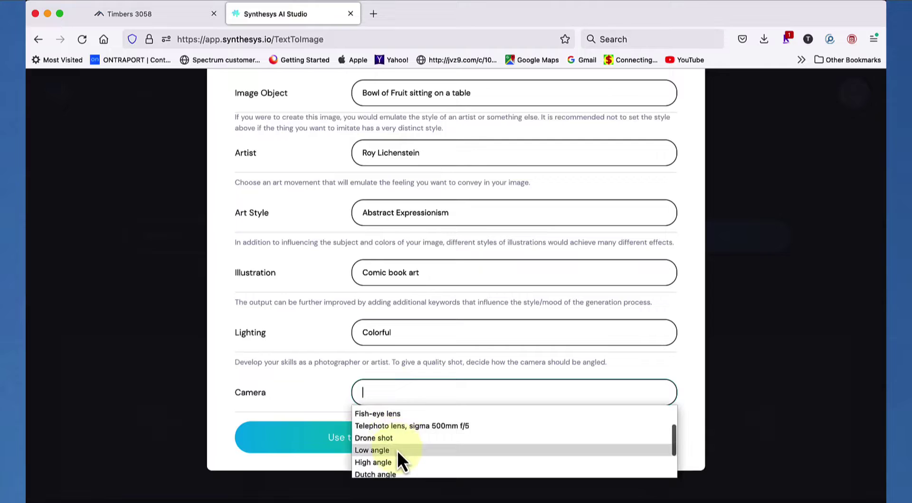
{"action": "scroll", "coordinate": [397, 458], "scroll_direction": "down", "scroll_amount": 2}
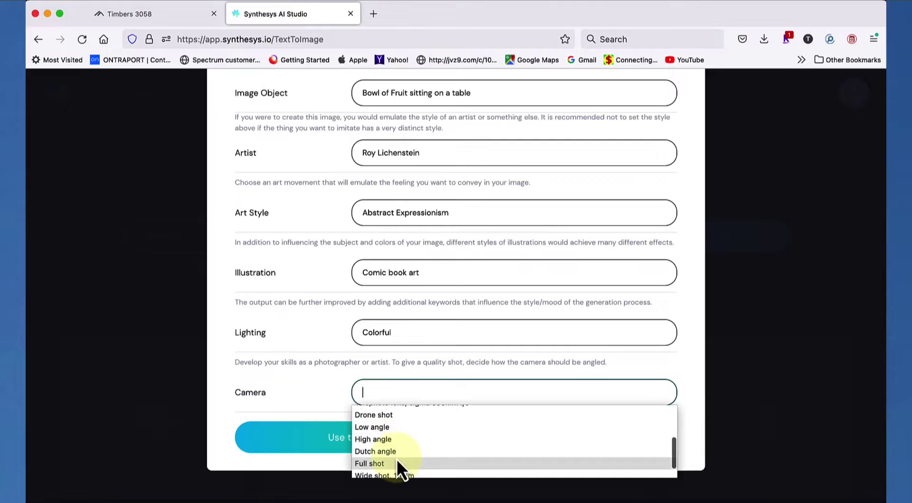
{"action": "scroll", "coordinate": [397, 458], "scroll_direction": "down", "scroll_amount": 1}
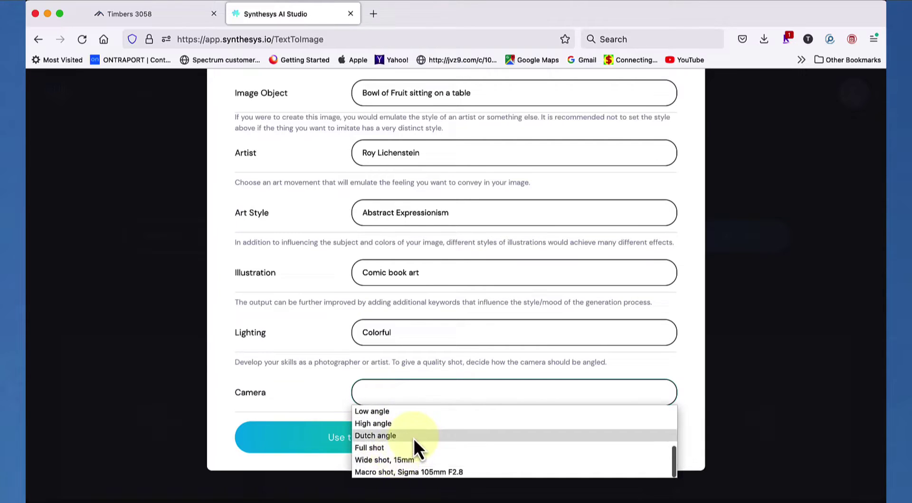
{"action": "scroll", "coordinate": [414, 438], "scroll_direction": "up", "scroll_amount": 5}
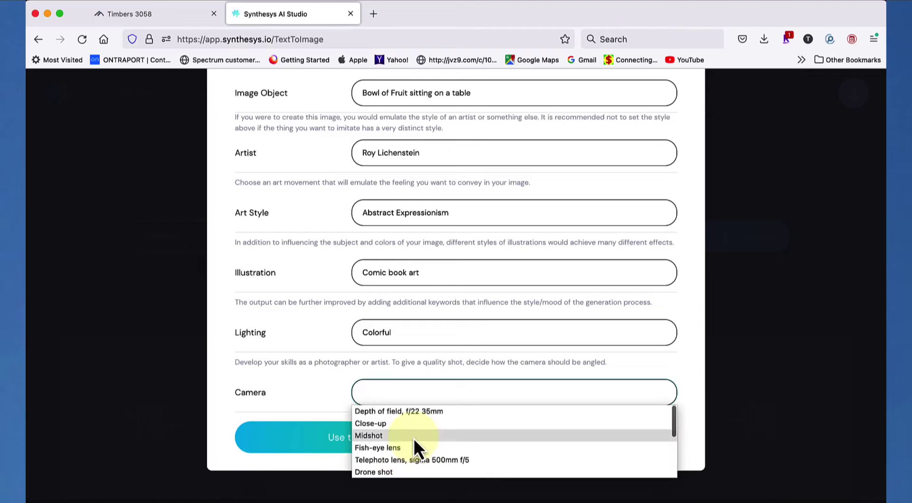
{"action": "scroll", "coordinate": [415, 438], "scroll_direction": "down", "scroll_amount": 2}
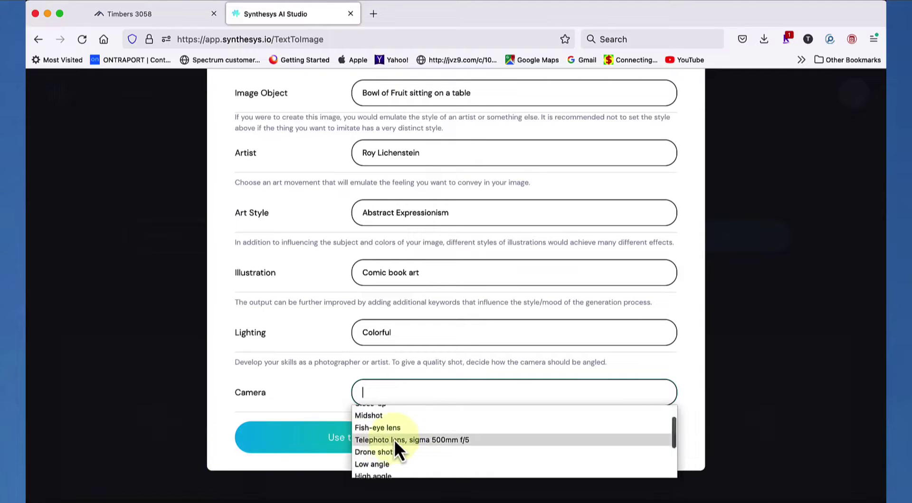
{"action": "scroll", "coordinate": [394, 439], "scroll_direction": "up", "scroll_amount": 2}
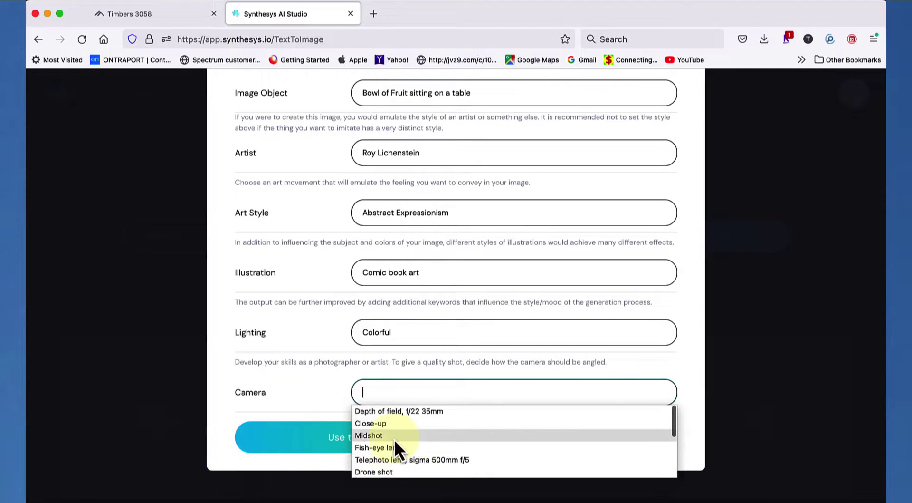
{"action": "scroll", "coordinate": [394, 439], "scroll_direction": "down", "scroll_amount": 3}
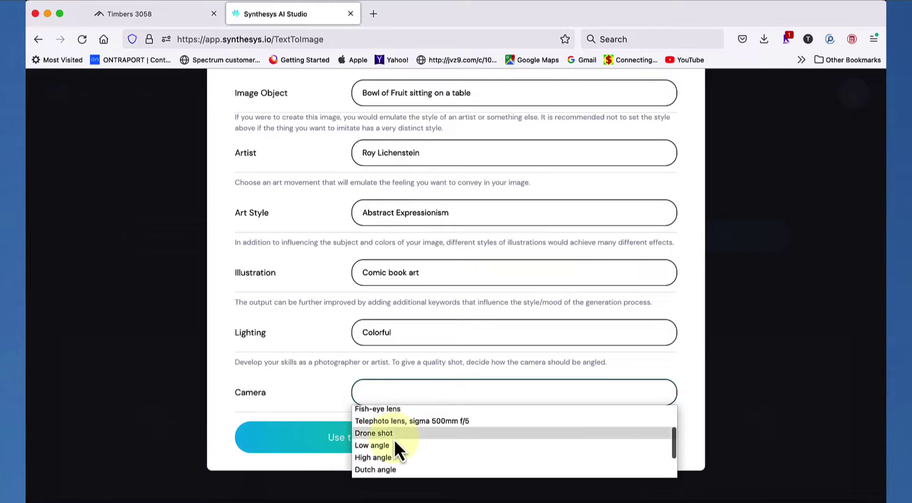
{"action": "scroll", "coordinate": [395, 439], "scroll_direction": "down", "scroll_amount": 1}
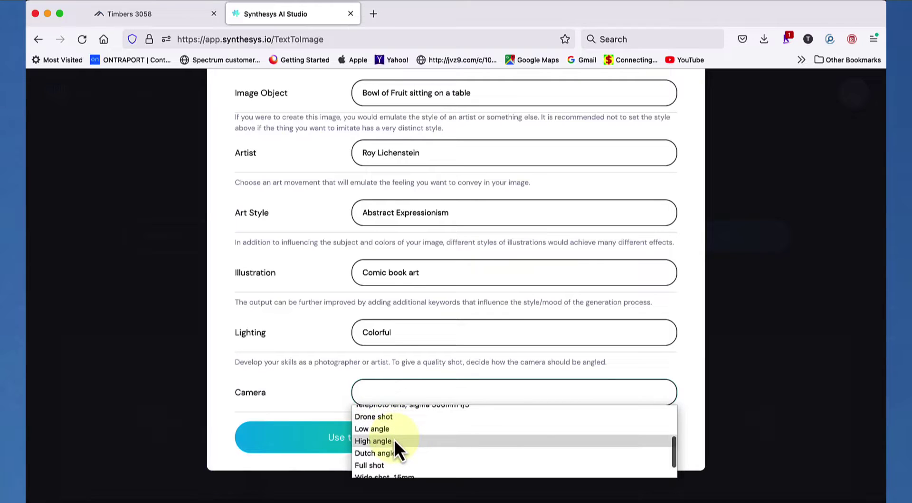
{"action": "scroll", "coordinate": [394, 439], "scroll_direction": "up", "scroll_amount": 1}
{"action": "left_click", "coordinate": [396, 437]}
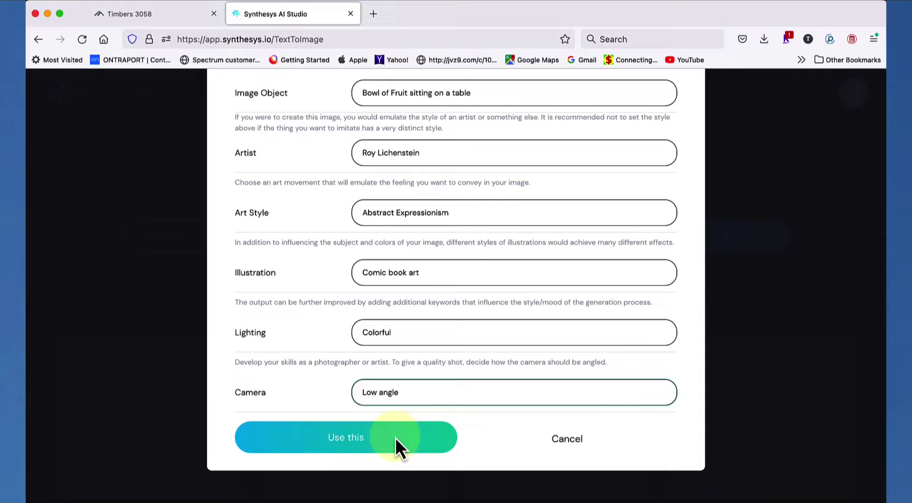
- Load the Roy Lichenstein fruit-bowl prompt into the description and generate four comic-style images
{"action": "left_click", "coordinate": [343, 443]}
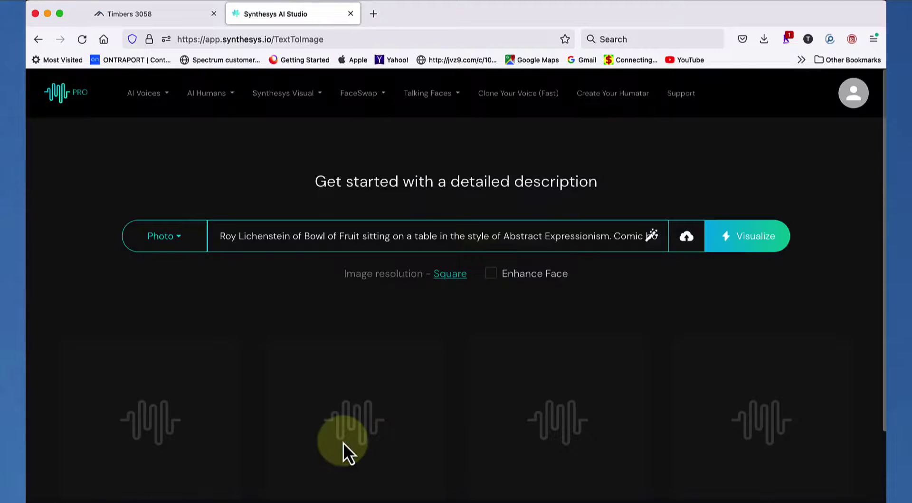
{"action": "left_click", "coordinate": [744, 236]}
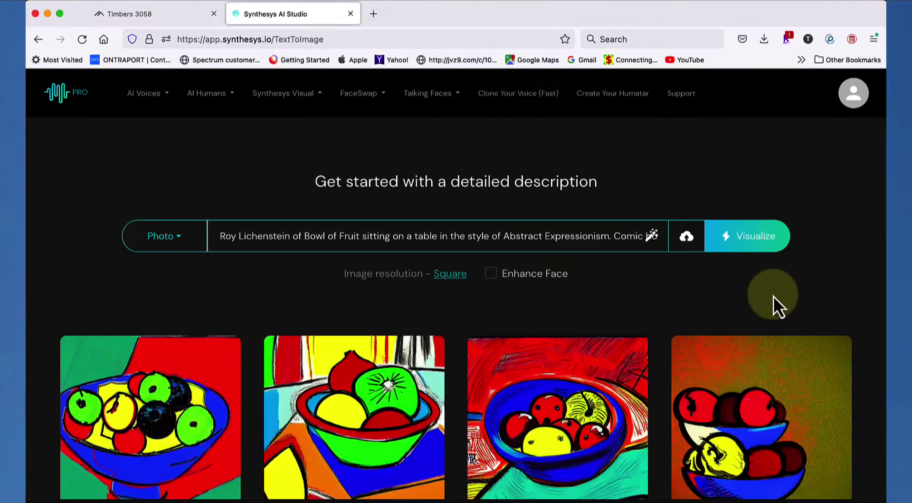
{"action": "scroll", "coordinate": [774, 304], "scroll_direction": "down", "scroll_amount": 2}
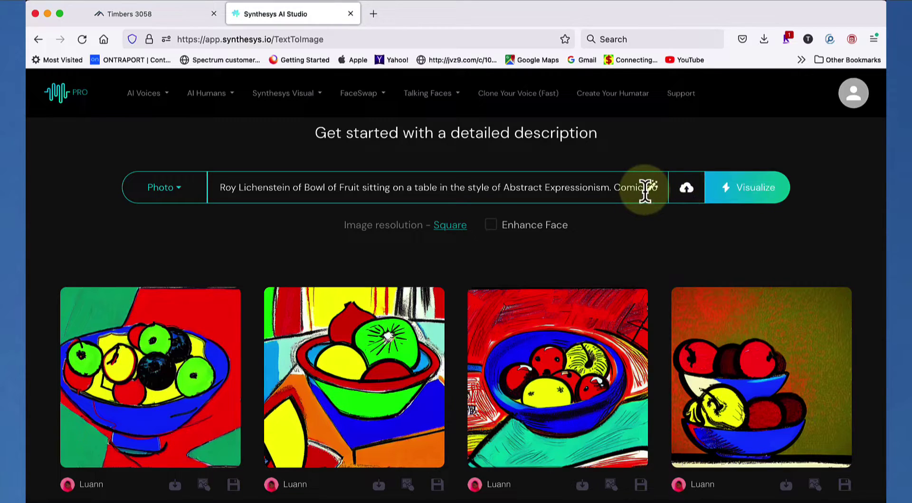
{"action": "left_click", "coordinate": [192, 338]}
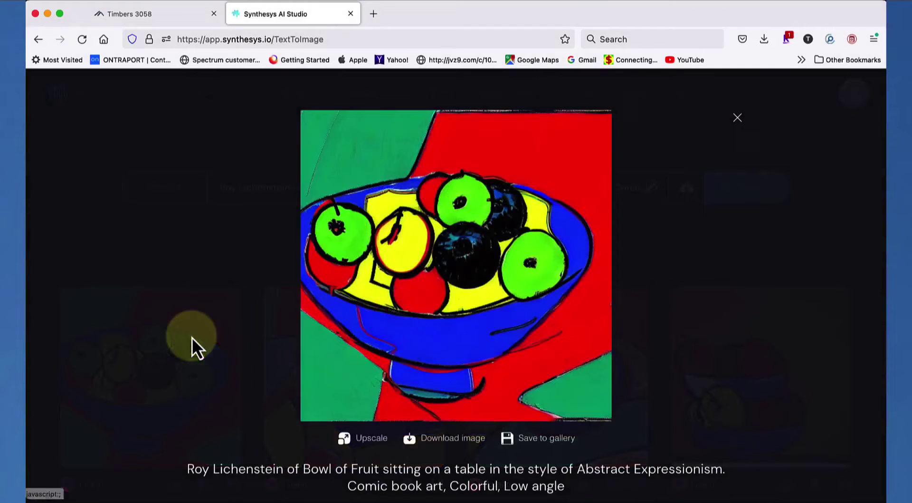
{"action": "left_click", "coordinate": [555, 438]}
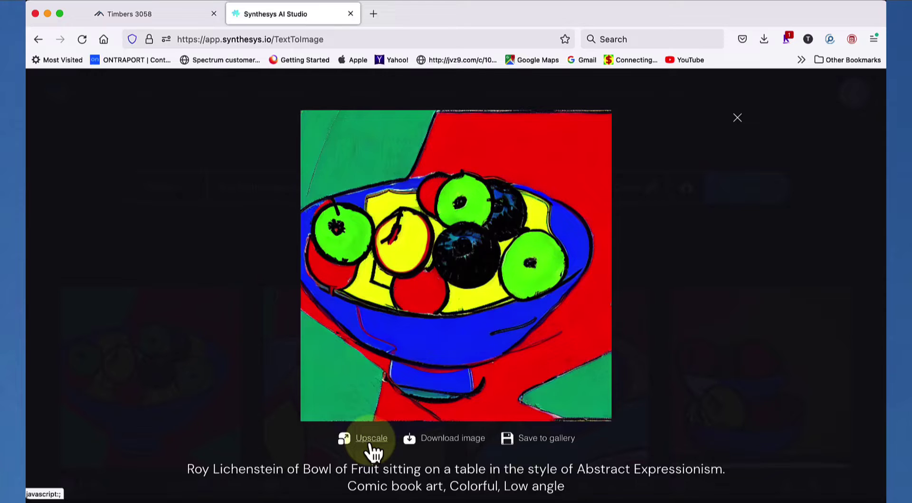
- Close the enlarged view and save the first comic-style fruit bowl image to the gallery
{"action": "left_click", "coordinate": [669, 382]}
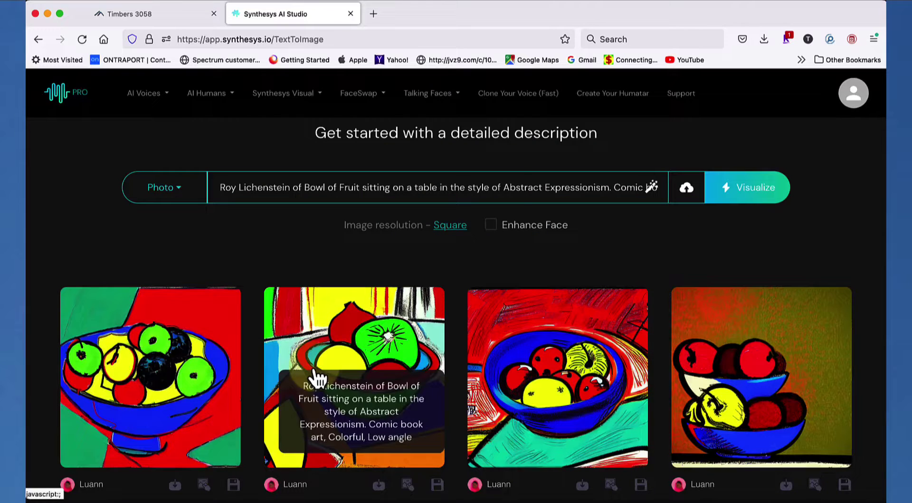
{"action": "scroll", "coordinate": [481, 224], "scroll_direction": "down", "scroll_amount": 4}
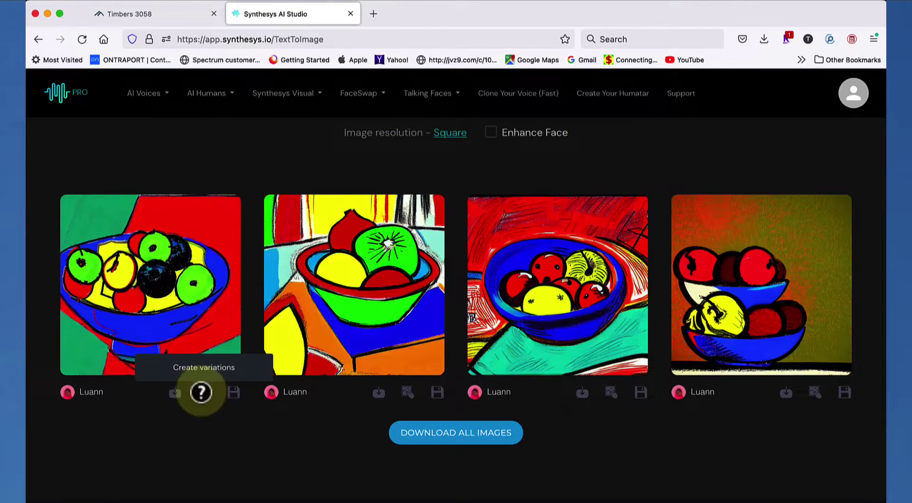
{"action": "scroll", "coordinate": [222, 397], "scroll_direction": "up", "scroll_amount": 4}
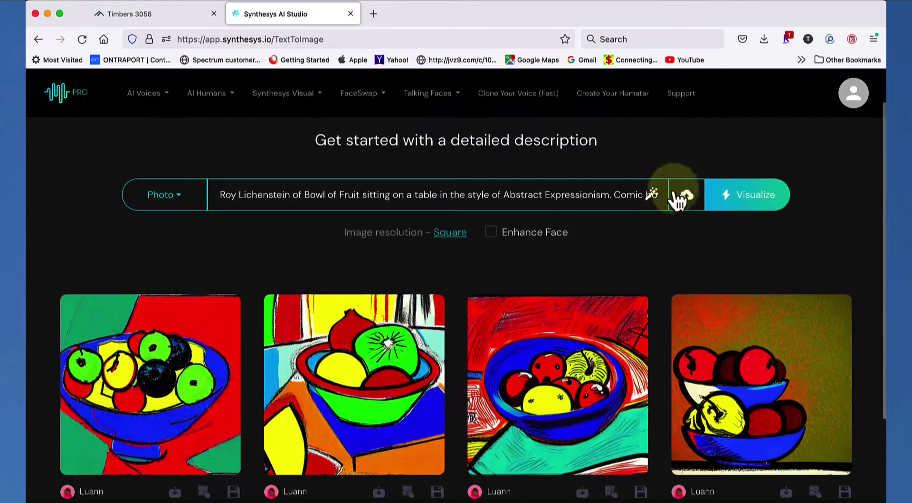
{"action": "mouse_move", "coordinate": [345, 316]}
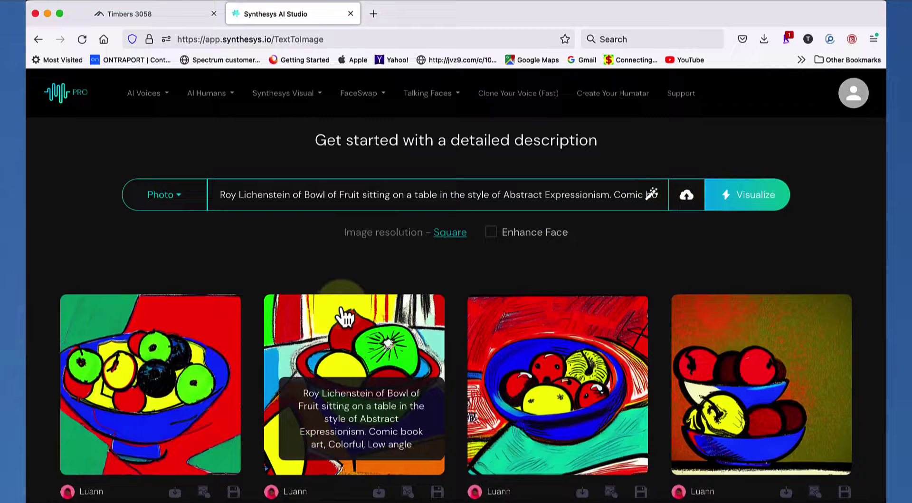
{"action": "scroll", "coordinate": [345, 316], "scroll_direction": "down", "scroll_amount": 4}
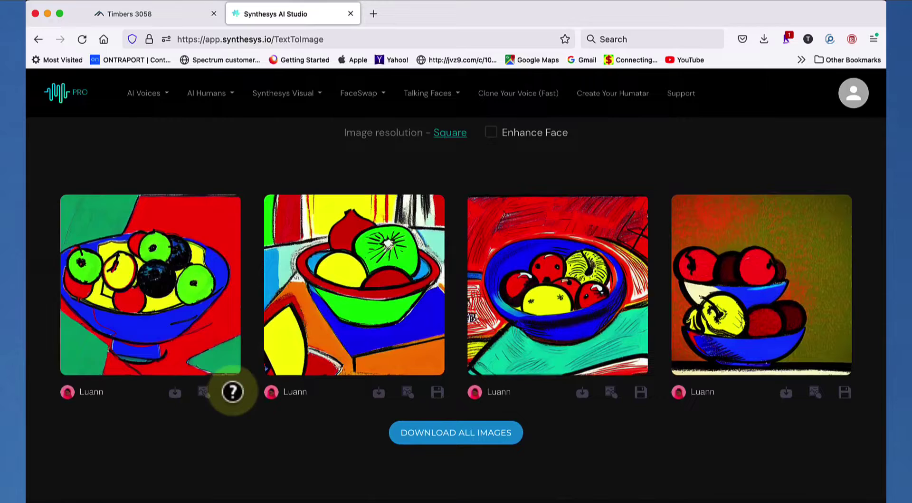
{"action": "left_click", "coordinate": [233, 393]}
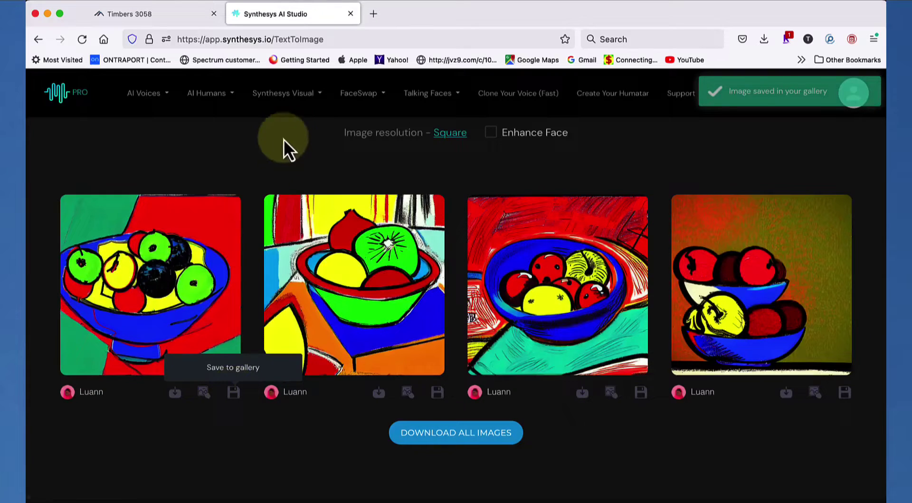
- Go to the Gallery and enlarge the 'a lawyer in a courtroom' image
{"action": "left_click", "coordinate": [284, 99]}
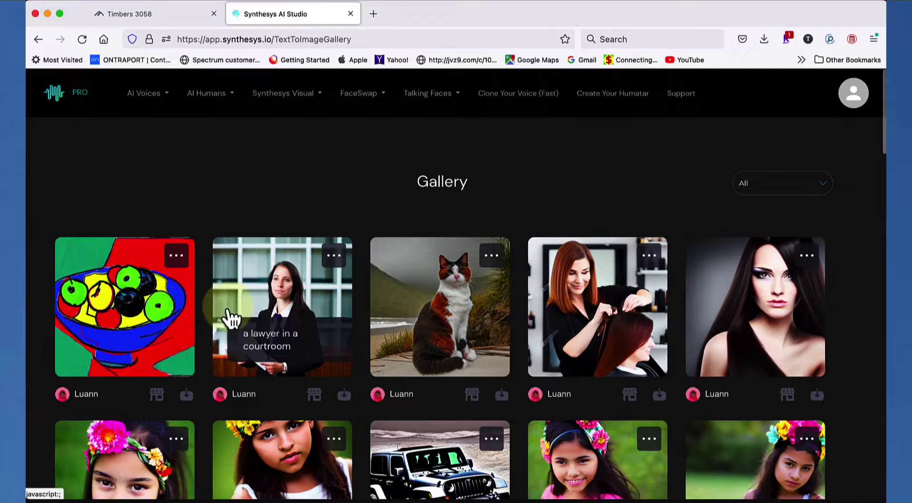
{"action": "left_click", "coordinate": [285, 300]}
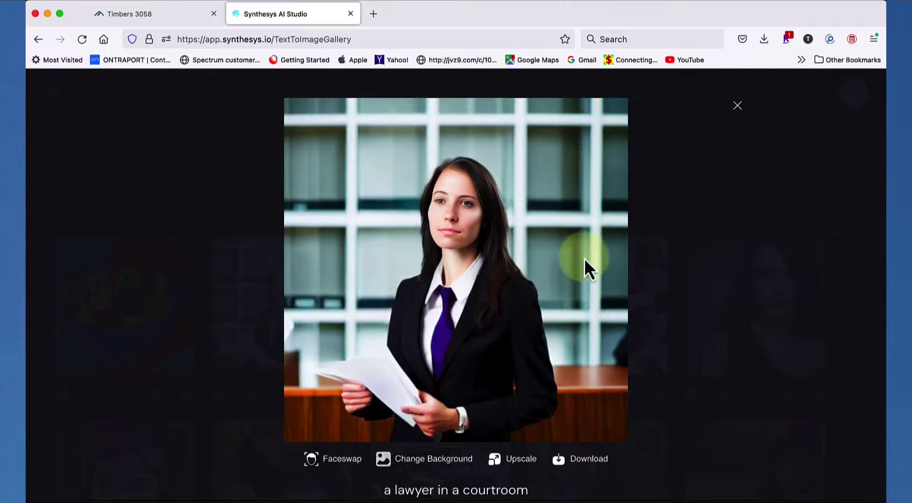
- Start changing the lawyer image's background and try the bright office interior design
{"action": "left_click", "coordinate": [452, 463]}
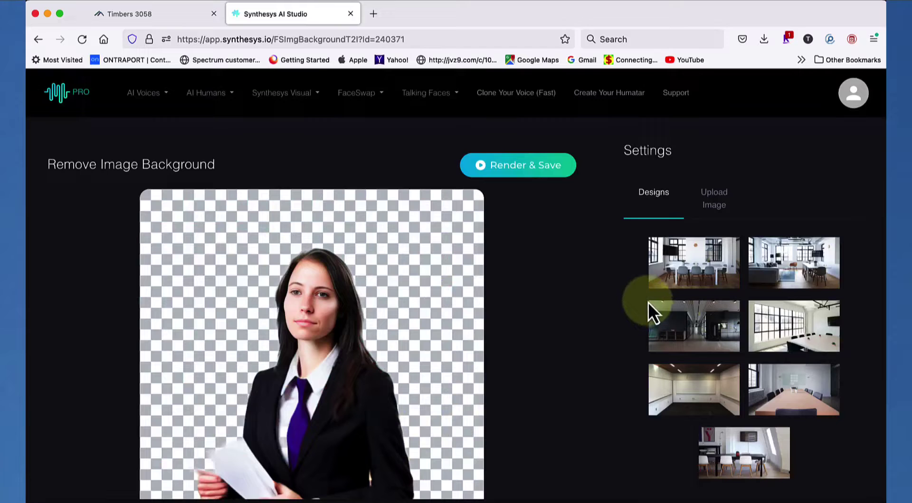
{"action": "scroll", "coordinate": [708, 268], "scroll_direction": "down", "scroll_amount": 2}
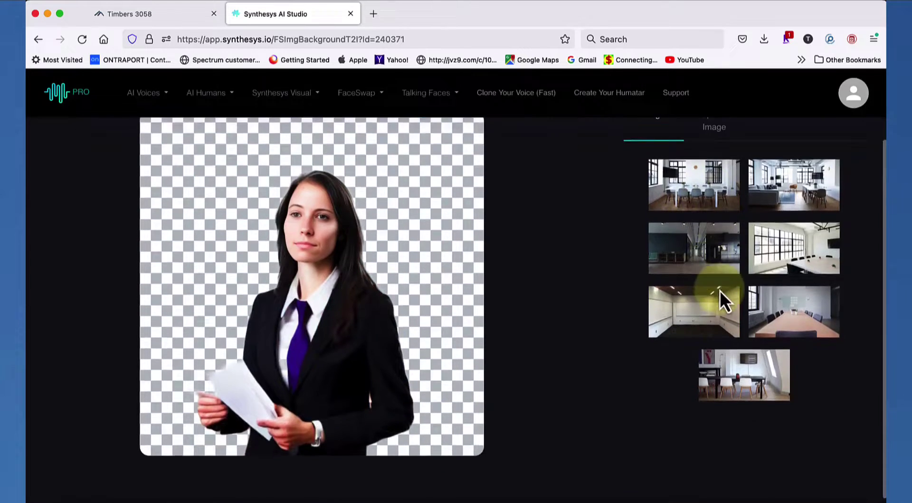
{"action": "scroll", "coordinate": [720, 299], "scroll_direction": "up", "scroll_amount": 2}
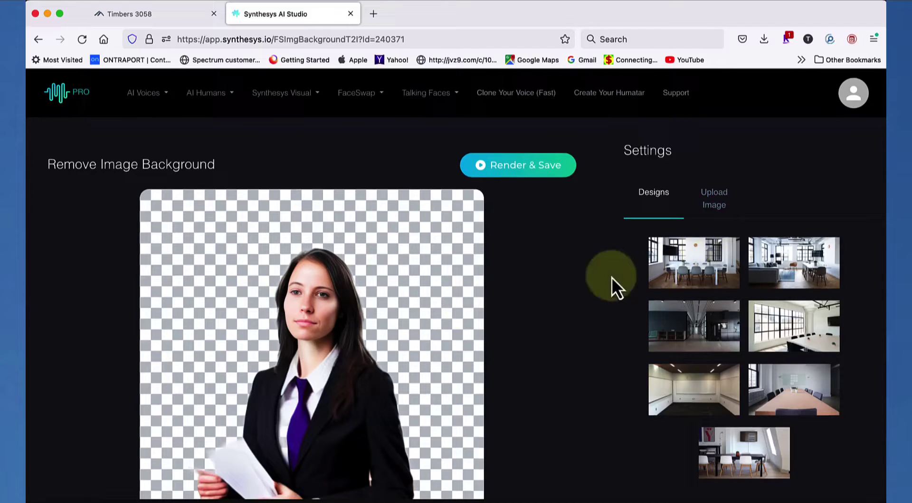
{"action": "left_click", "coordinate": [711, 264]}
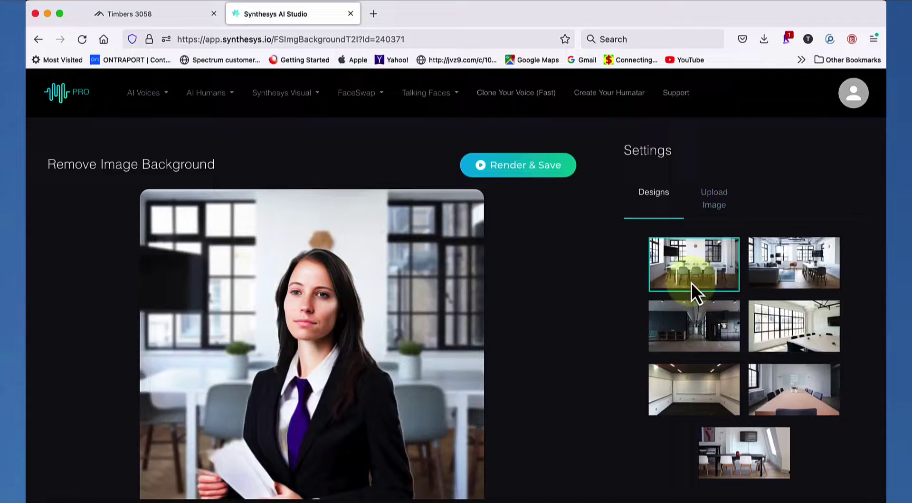
{"action": "scroll", "coordinate": [691, 282], "scroll_direction": "down", "scroll_amount": 2}
{"action": "scroll", "coordinate": [691, 282], "scroll_direction": "up", "scroll_amount": 2}
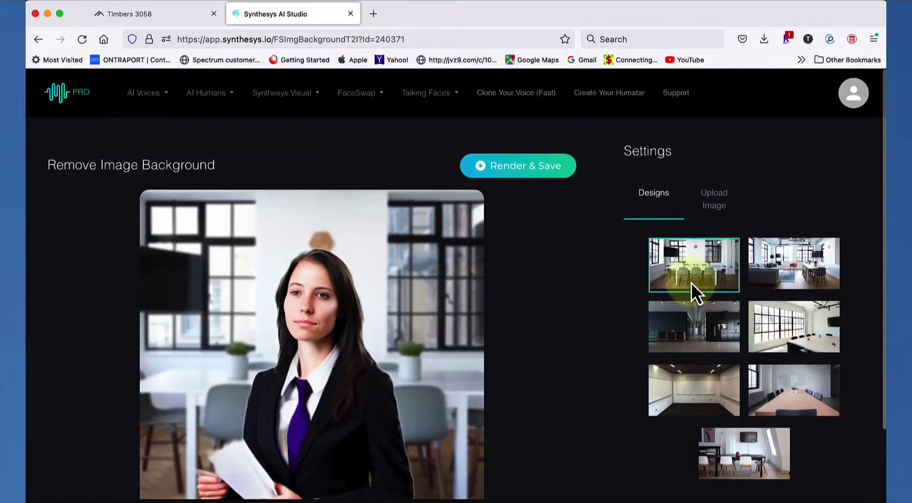
- Try the previously uploaded blue Sunday image as the background
{"action": "left_click", "coordinate": [719, 207]}
{"action": "scroll", "coordinate": [735, 258], "scroll_direction": "down", "scroll_amount": 3}
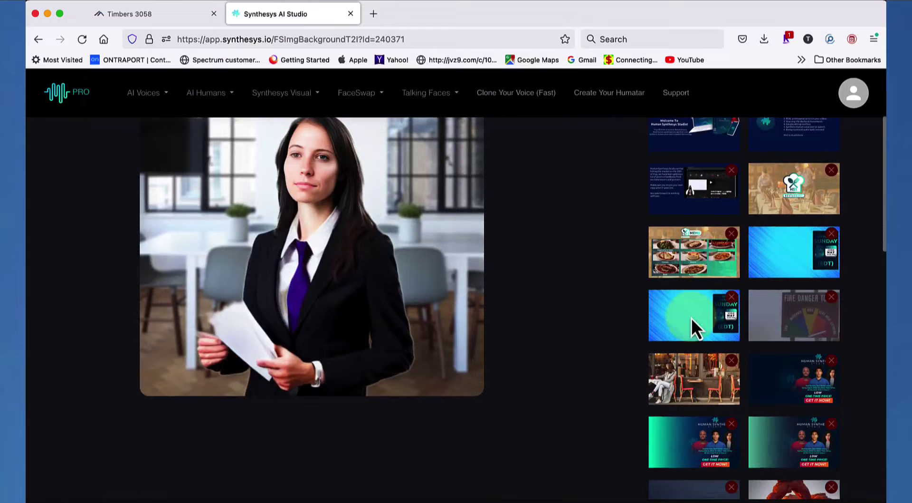
{"action": "left_click", "coordinate": [691, 318]}
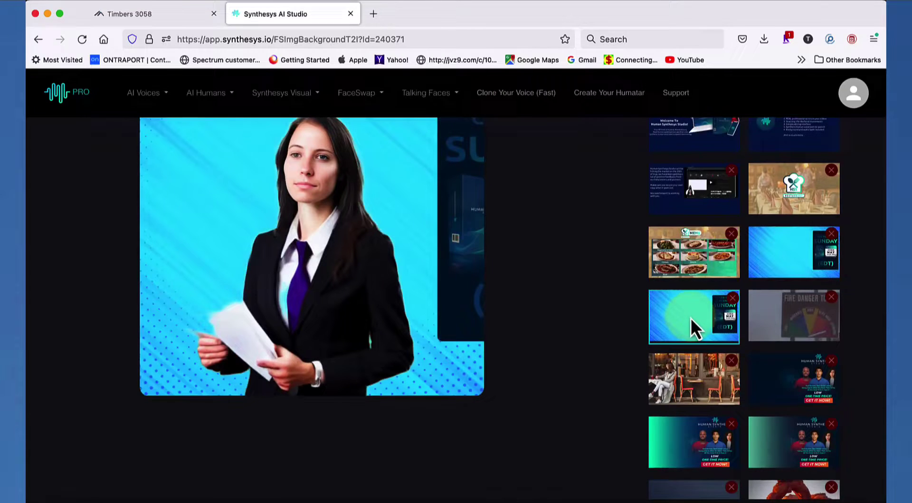
{"action": "scroll", "coordinate": [686, 314], "scroll_direction": "up", "scroll_amount": 3}
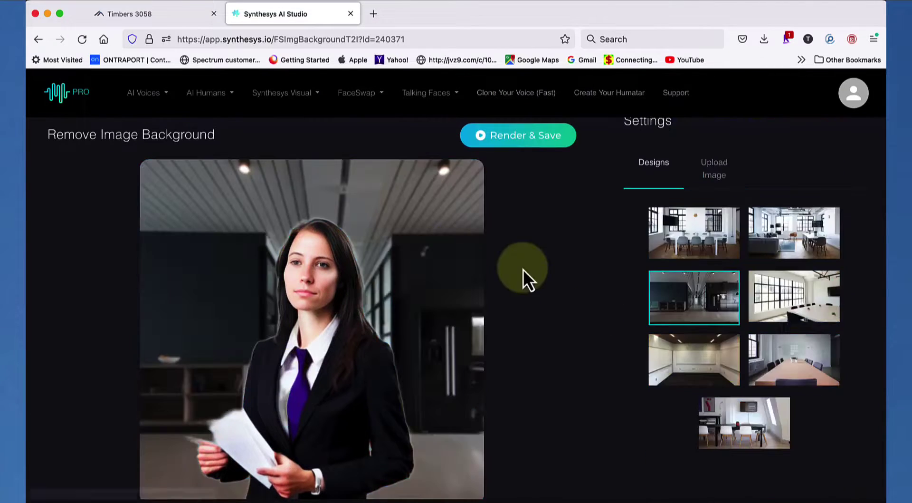
{"action": "scroll", "coordinate": [523, 269], "scroll_direction": "down", "scroll_amount": 1}
{"action": "scroll", "coordinate": [524, 269], "scroll_direction": "up", "scroll_amount": 3}
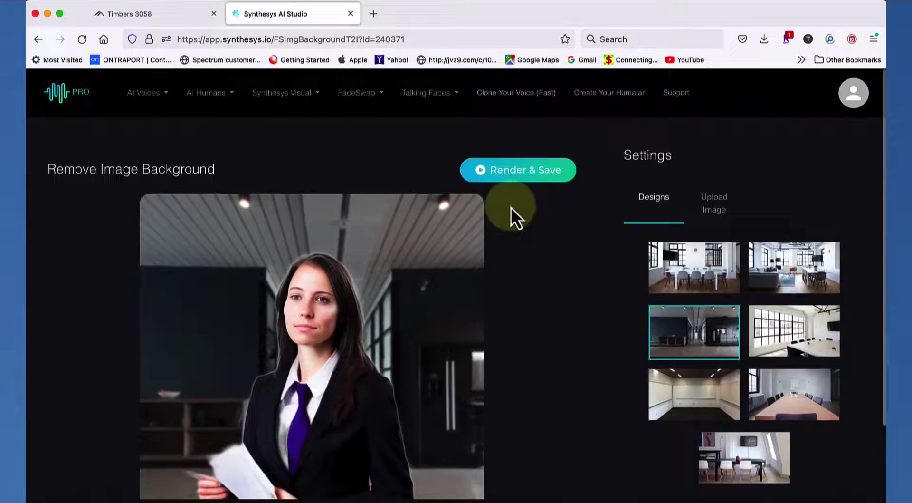
- Save the new background render, then reopen the 'a lawyer in a courtroom' image enlarged from the Gallery
{"action": "left_click", "coordinate": [514, 171]}
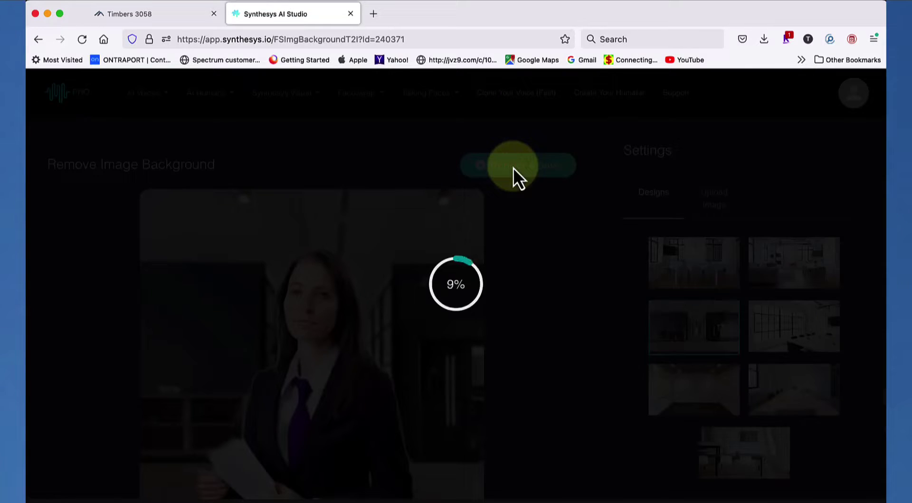
{"action": "left_click", "coordinate": [284, 92]}
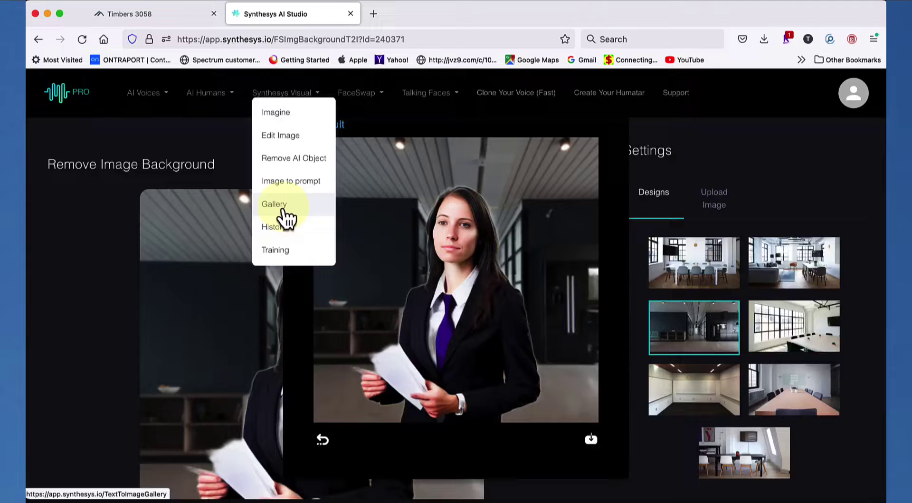
{"action": "left_click", "coordinate": [278, 204]}
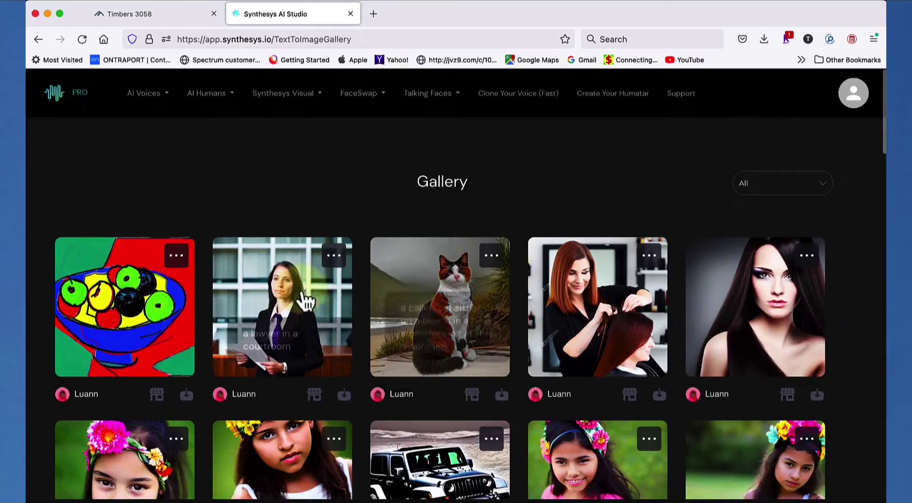
{"action": "left_click", "coordinate": [284, 292]}
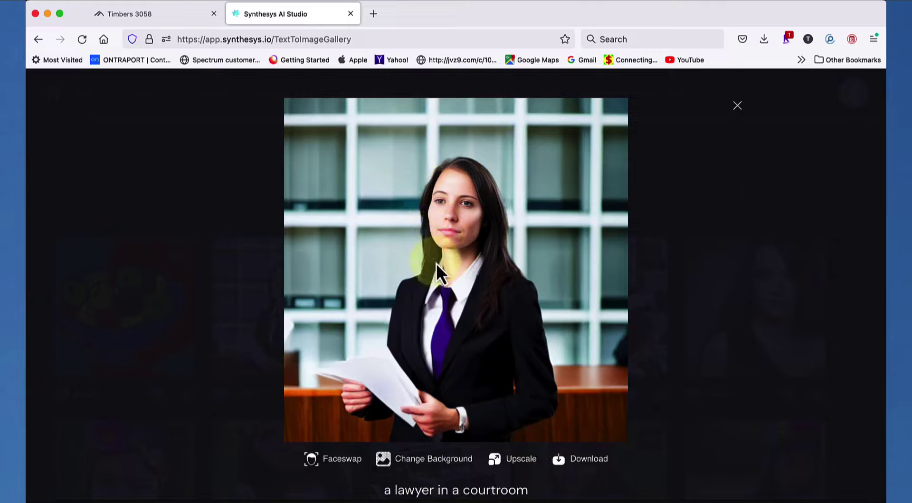
- Start a face swap on the lawyer image and browse the face Database
{"action": "left_click", "coordinate": [344, 460]}
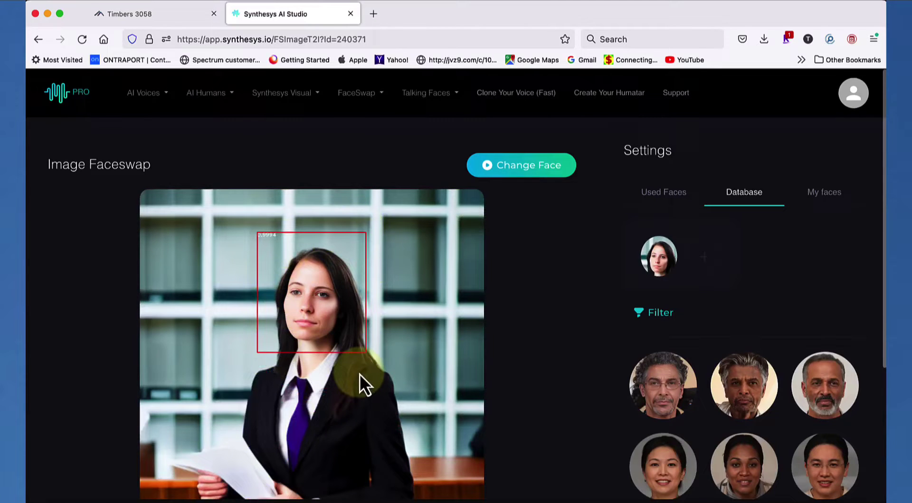
{"action": "scroll", "coordinate": [826, 376], "scroll_direction": "down", "scroll_amount": 4}
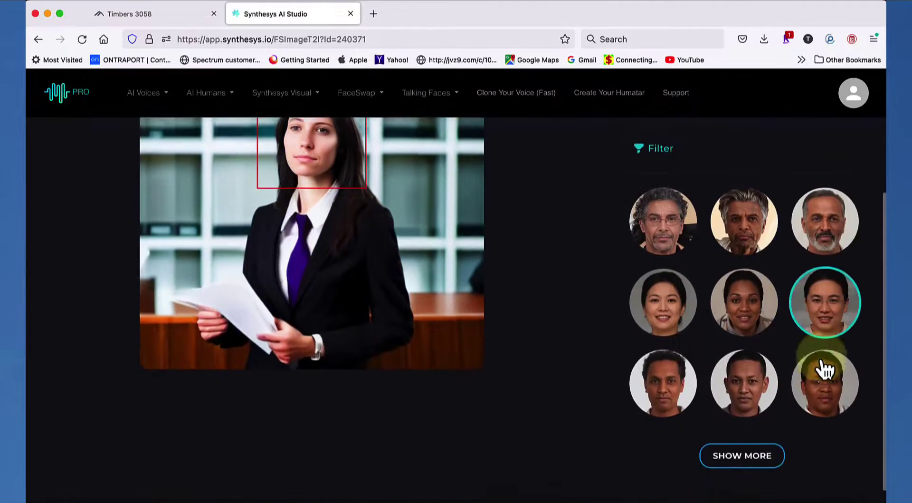
{"action": "left_click", "coordinate": [825, 369]}
{"action": "scroll", "coordinate": [727, 315], "scroll_direction": "up", "scroll_amount": 4}
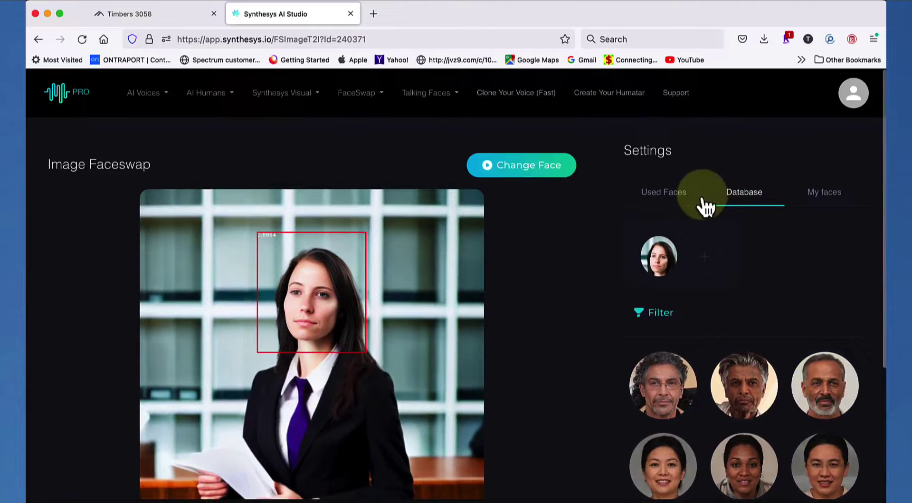
- Add the dark-haired woman's face as the replacement, alongside the previously used faces
{"action": "left_click", "coordinate": [681, 199]}
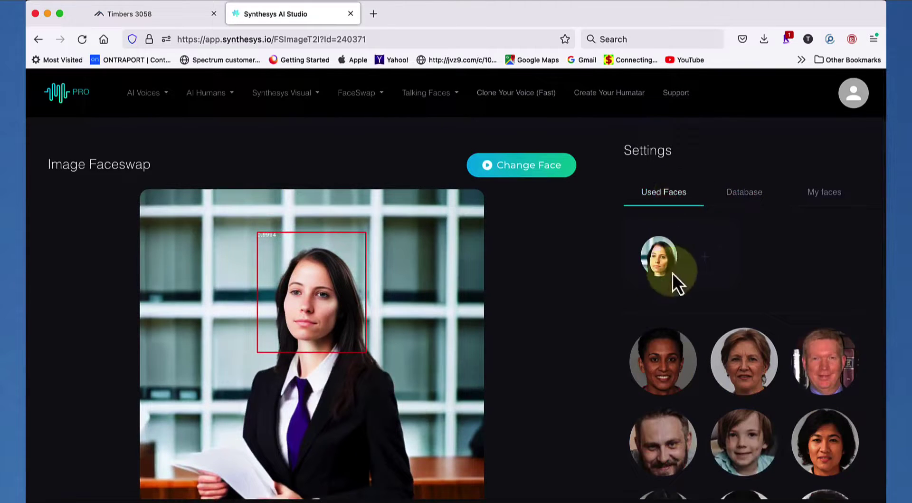
{"action": "left_click", "coordinate": [665, 363]}
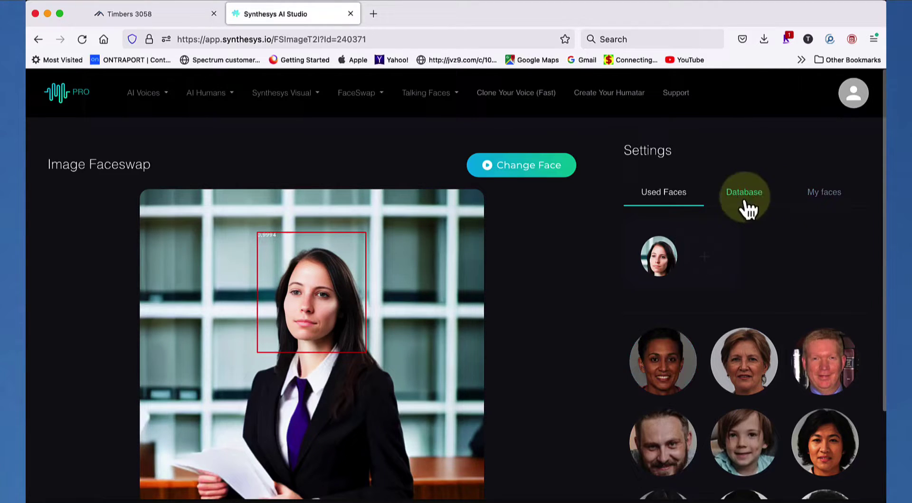
{"action": "scroll", "coordinate": [672, 362], "scroll_direction": "down", "scroll_amount": 2}
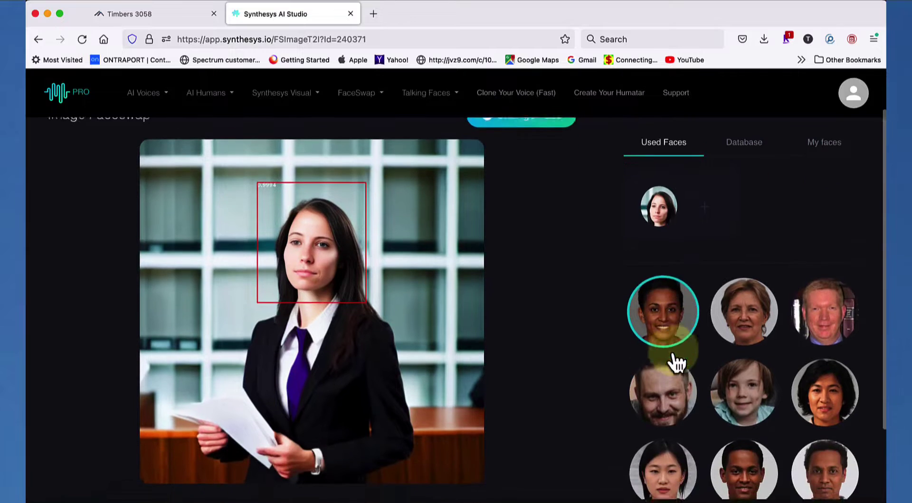
{"action": "scroll", "coordinate": [677, 364], "scroll_direction": "down", "scroll_amount": 2}
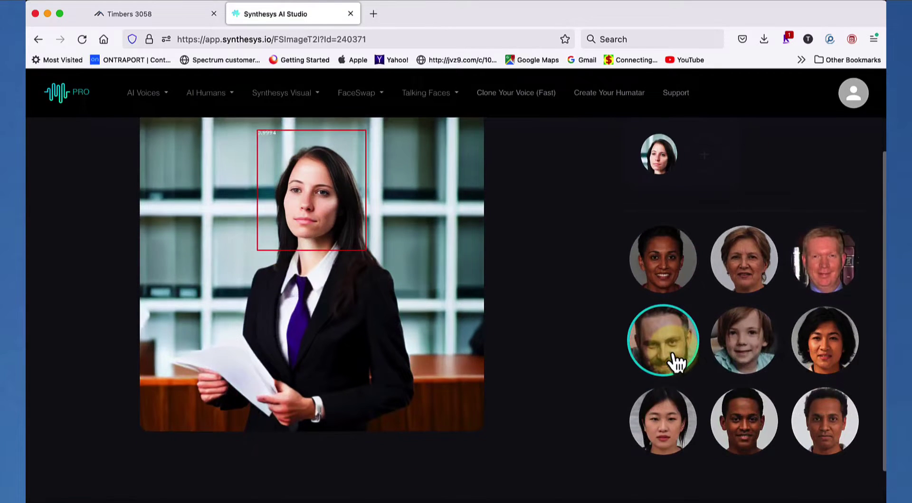
{"action": "left_click", "coordinate": [667, 283]}
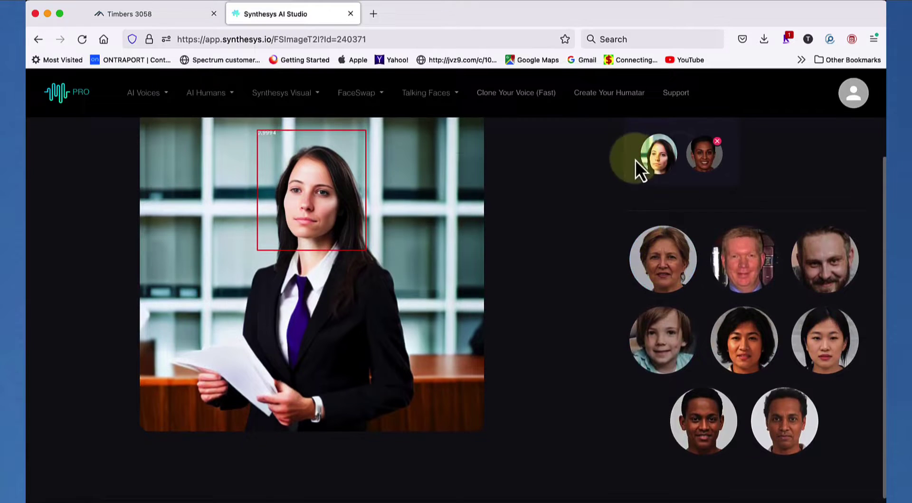
{"action": "mouse_move", "coordinate": [717, 151]}
{"action": "scroll", "coordinate": [675, 268], "scroll_direction": "up", "scroll_amount": 3}
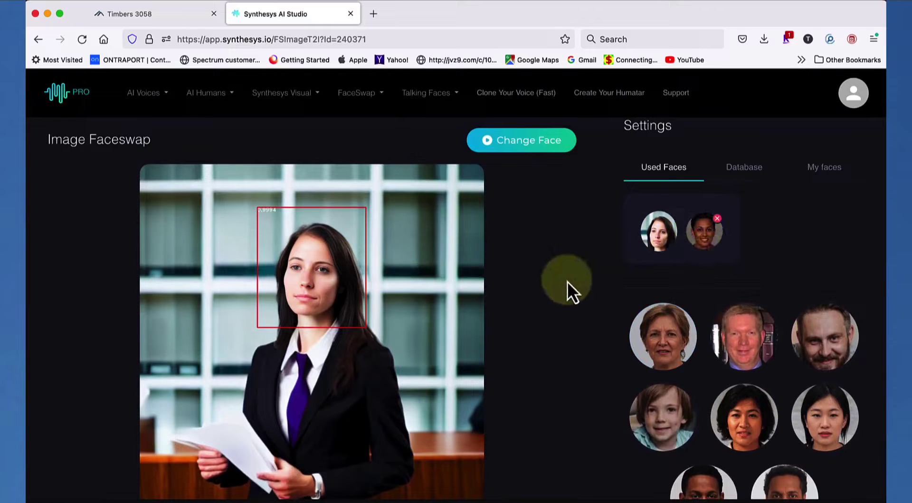
- Apply the face swap to the lawyer image with Change Face
{"action": "left_click", "coordinate": [532, 145]}
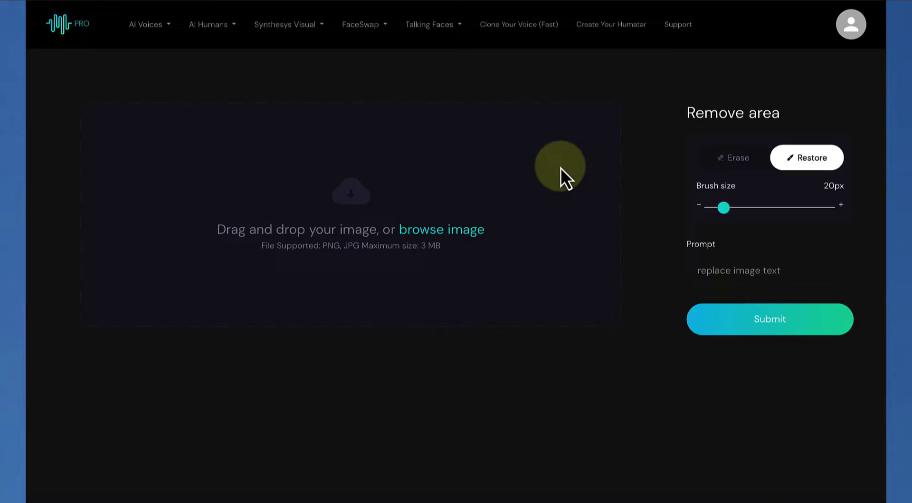
- Upload obamahead.jpg from the Desktop into the Edit Image remove-area editor
{"action": "left_click", "coordinate": [291, 27]}
{"action": "left_click", "coordinate": [289, 66]}
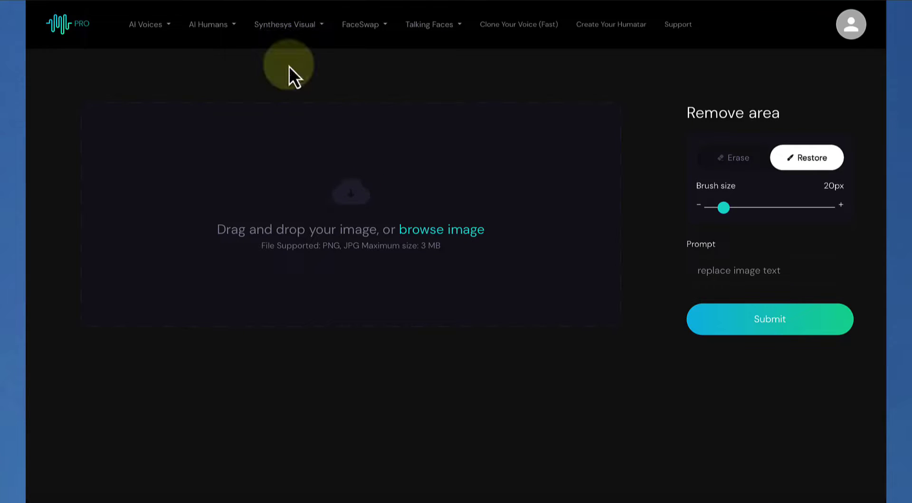
{"action": "left_click", "coordinate": [440, 238]}
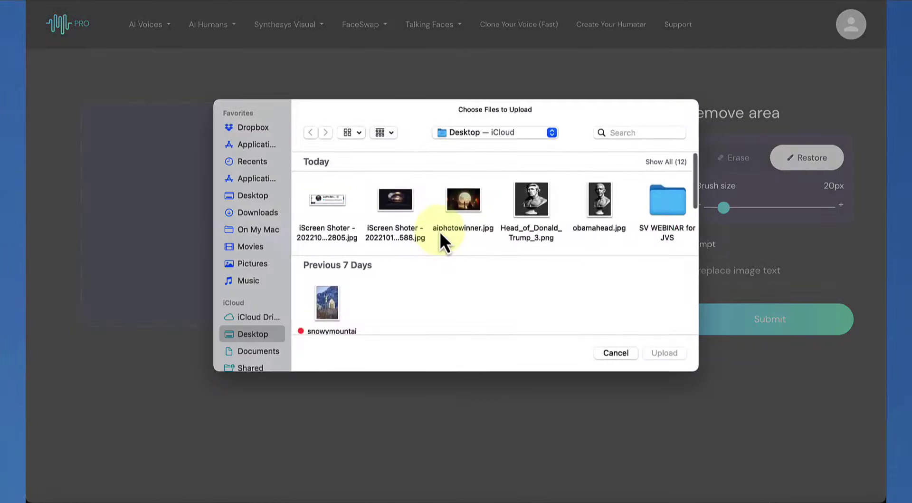
{"action": "left_click", "coordinate": [599, 223]}
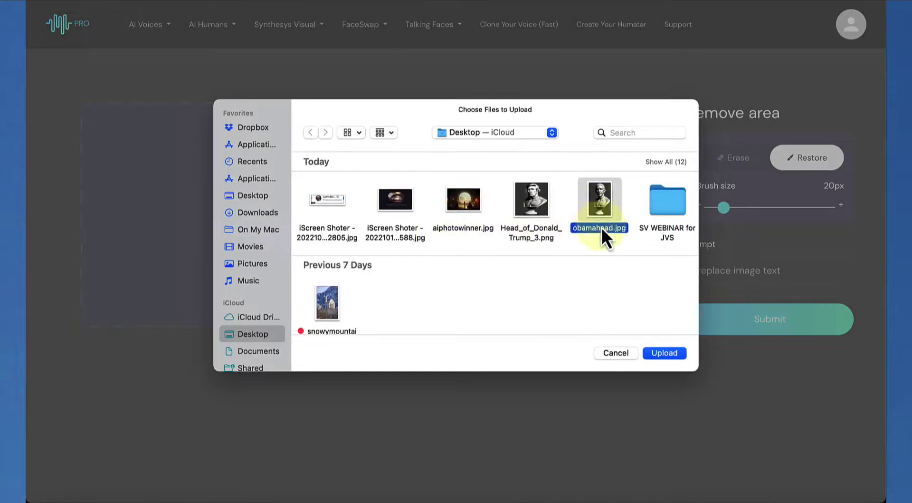
{"action": "left_click", "coordinate": [667, 352]}
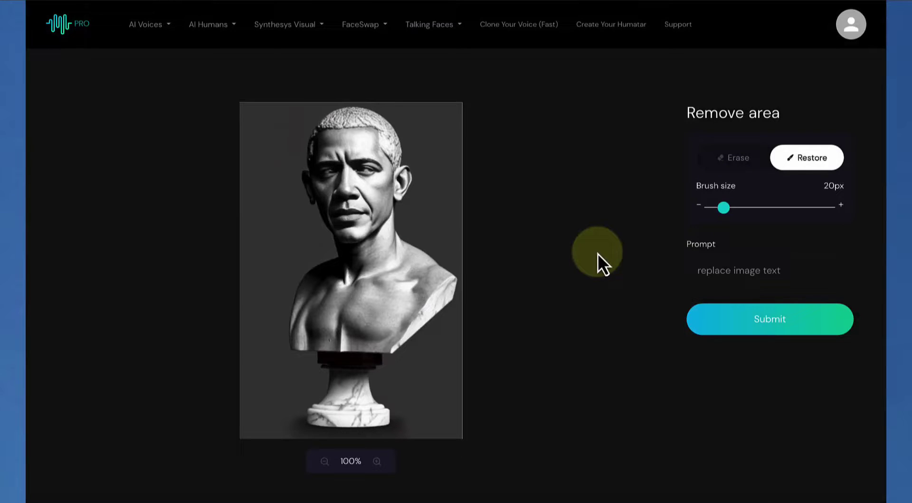
- Mask the bust's head with a 61px brush, then refine the edges at 20px
{"action": "left_click_drag", "start_coordinate": [723, 208], "coordinate": [778, 207]}
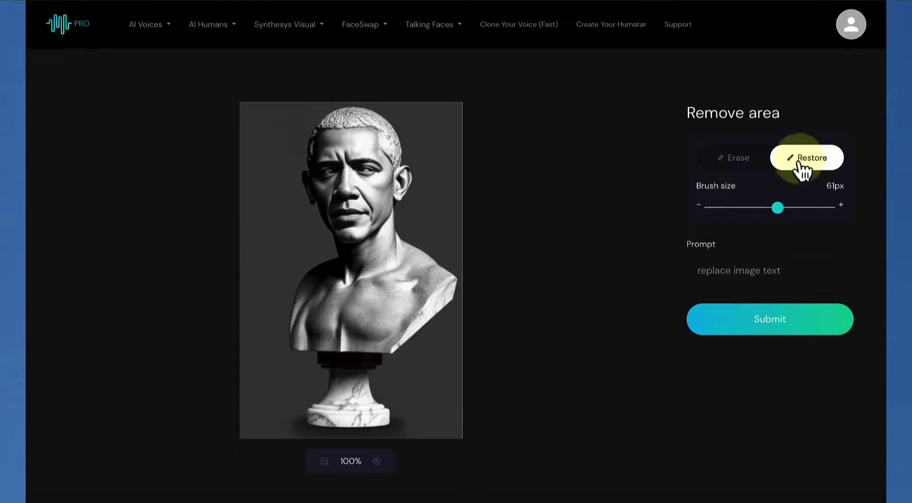
{"action": "scroll", "coordinate": [789, 175], "scroll_direction": "down", "scroll_amount": 1}
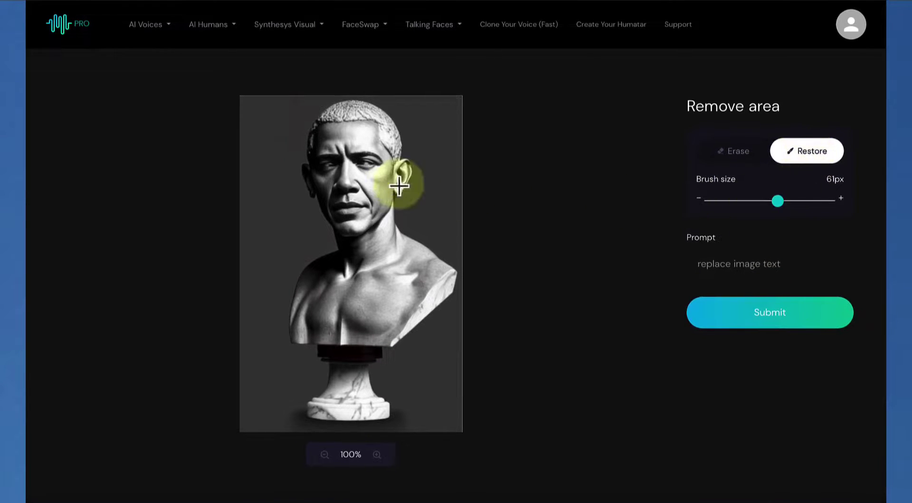
{"action": "mouse_move", "coordinate": [349, 169]}
{"action": "left_mouse_down"}
{"action": "mouse_move", "coordinate": [335, 149]}
{"action": "mouse_move", "coordinate": [329, 156]}
{"action": "mouse_move", "coordinate": [330, 144]}
{"action": "mouse_move", "coordinate": [364, 129]}
{"action": "mouse_move", "coordinate": [382, 149]}
{"action": "mouse_move", "coordinate": [377, 183]}
{"action": "mouse_move", "coordinate": [357, 216]}
{"action": "mouse_move", "coordinate": [336, 175]}
{"action": "left_mouse_up"}
{"action": "left_click_drag", "start_coordinate": [778, 197], "coordinate": [724, 199]}
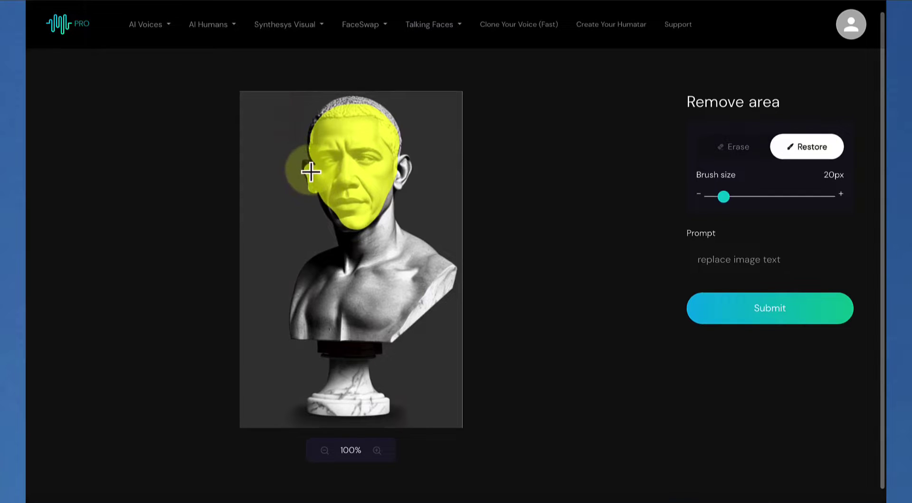
{"action": "mouse_move", "coordinate": [306, 166]}
{"action": "left_mouse_down"}
{"action": "mouse_move", "coordinate": [312, 180]}
{"action": "mouse_move", "coordinate": [315, 135]}
{"action": "mouse_move", "coordinate": [332, 106]}
{"action": "mouse_move", "coordinate": [317, 122]}
{"action": "mouse_move", "coordinate": [352, 102]}
{"action": "mouse_move", "coordinate": [383, 110]}
{"action": "mouse_move", "coordinate": [411, 166]}
{"action": "mouse_move", "coordinate": [397, 195]}
{"action": "mouse_move", "coordinate": [399, 173]}
{"action": "mouse_move", "coordinate": [383, 212]}
{"action": "mouse_move", "coordinate": [352, 232]}
{"action": "mouse_move", "coordinate": [320, 193]}
{"action": "mouse_move", "coordinate": [322, 208]}
{"action": "mouse_move", "coordinate": [359, 227]}
{"action": "mouse_move", "coordinate": [330, 218]}
{"action": "mouse_move", "coordinate": [352, 236]}
{"action": "mouse_move", "coordinate": [390, 207]}
{"action": "left_mouse_up"}
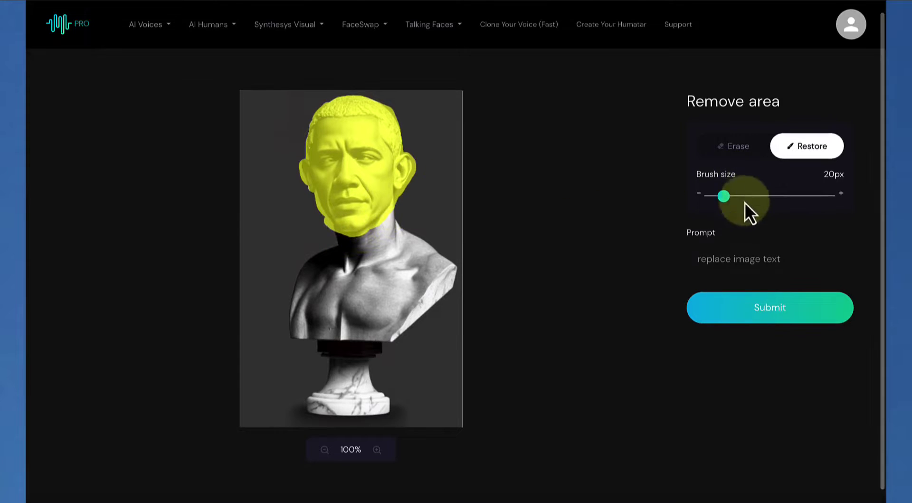
- Regenerate the masked head from the prompt 'Head of Donald Trump' and move the preview aside
{"action": "left_click", "coordinate": [726, 260]}
{"action": "scroll", "coordinate": [726, 261], "scroll_direction": "up", "scroll_amount": 1}
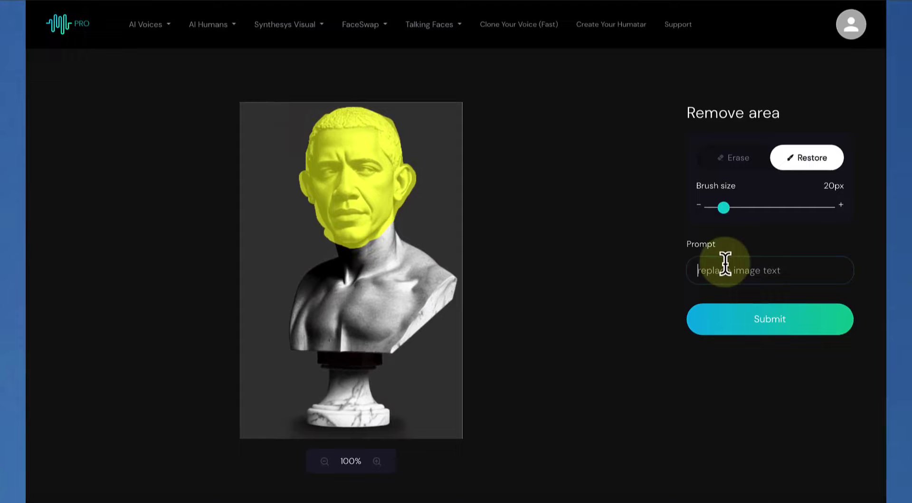
{"action": "type", "text": "Donald Trump"}
{"action": "left_click", "coordinate": [697, 270]}
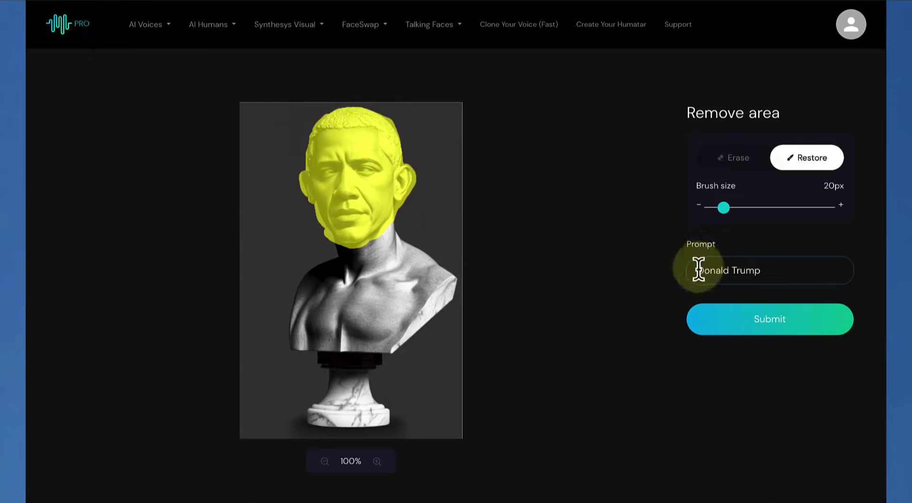
{"action": "type", "text": "Head of"}
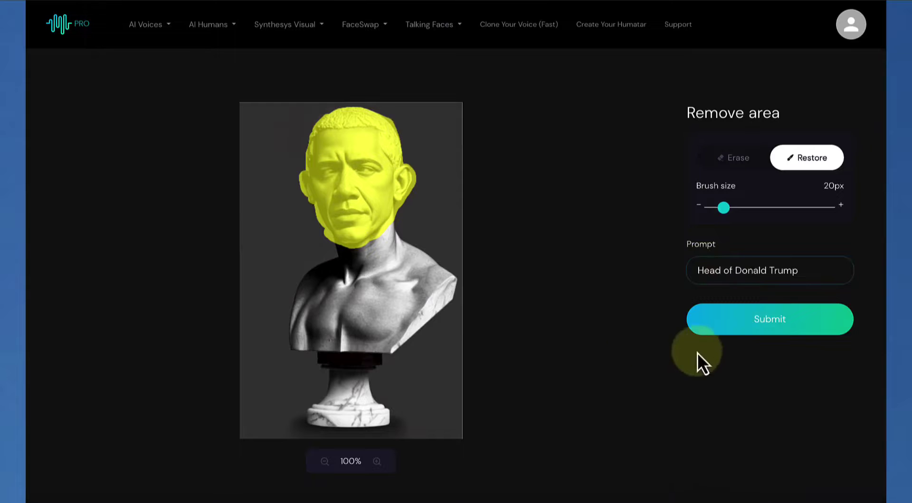
{"action": "left_click", "coordinate": [773, 317]}
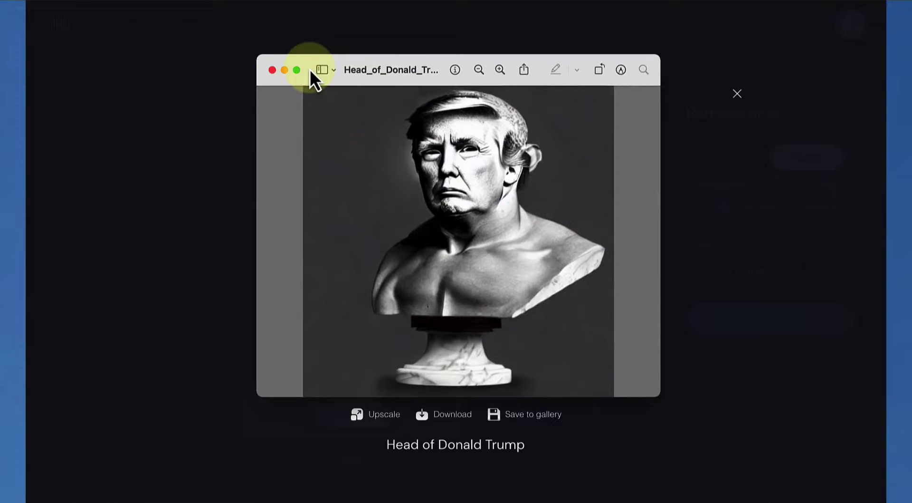
{"action": "left_click_drag", "start_coordinate": [310, 70], "coordinate": [908, 52]}
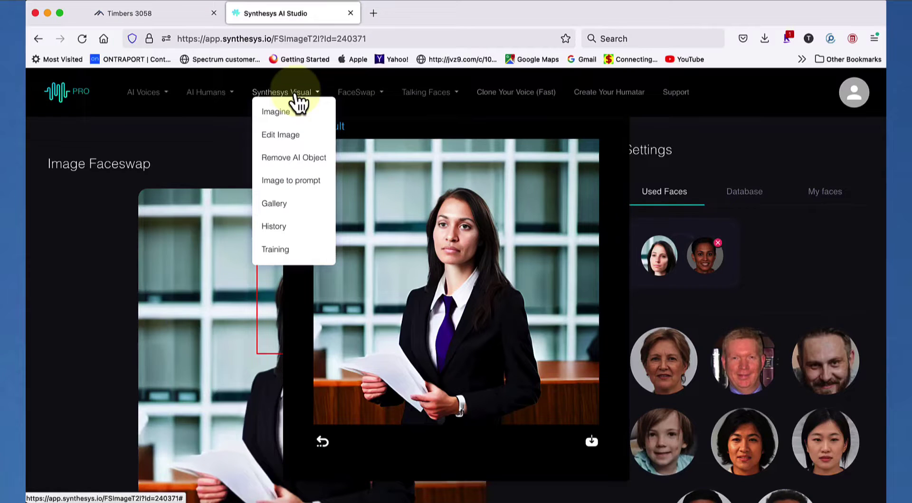
- Open Remove AI Object and browse the Desktop for a photo to upload
{"action": "left_click", "coordinate": [291, 167]}
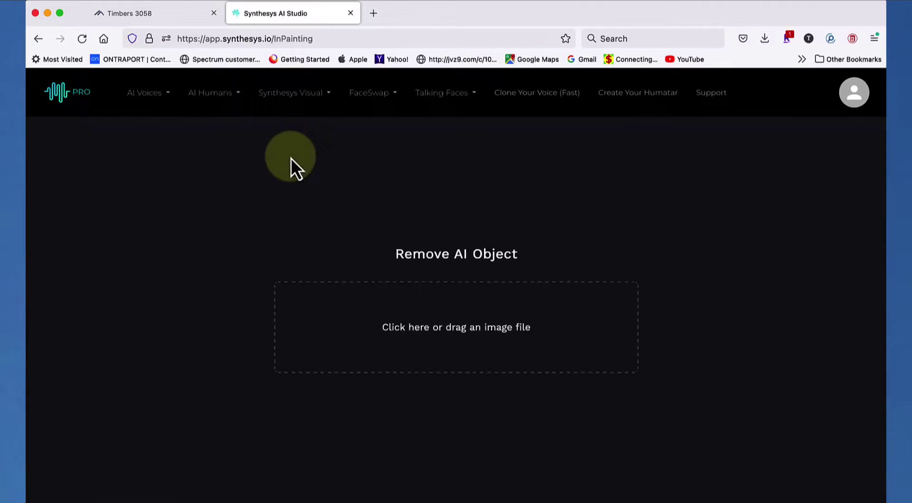
{"action": "left_click", "coordinate": [490, 330]}
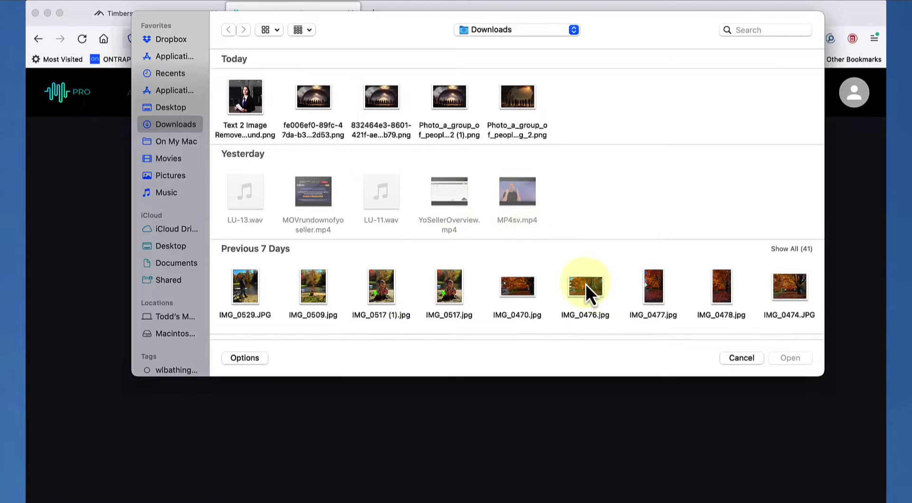
{"action": "left_click", "coordinate": [169, 106]}
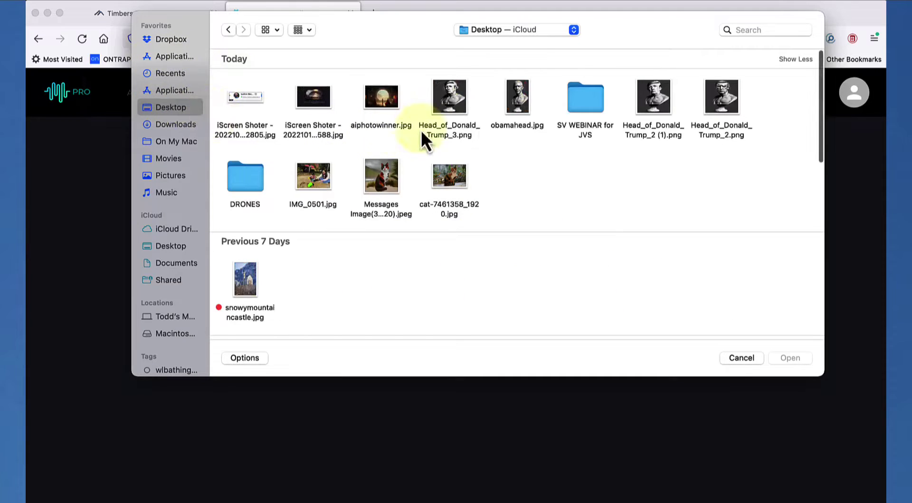
- Load IMG_0501.jpg and erase the yellow rake lying on the sand
{"action": "left_click", "coordinate": [315, 180]}
{"action": "left_click", "coordinate": [775, 357]}
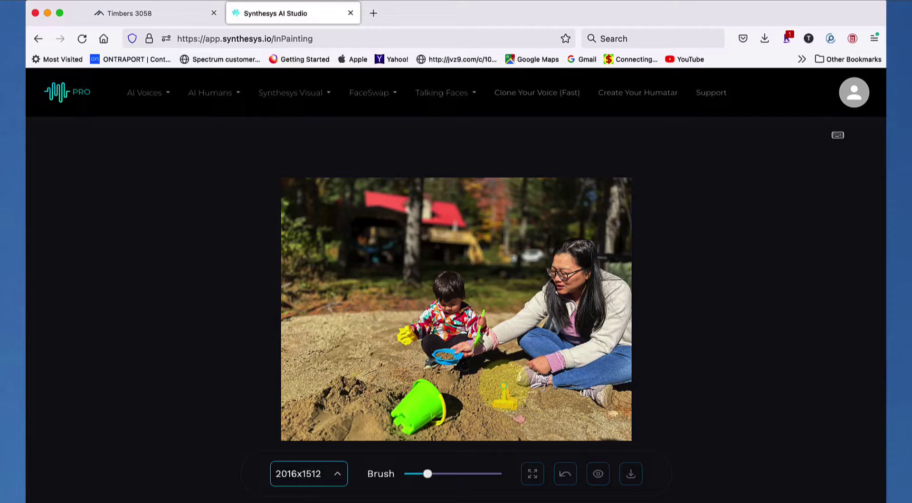
{"action": "left_click", "coordinate": [504, 384]}
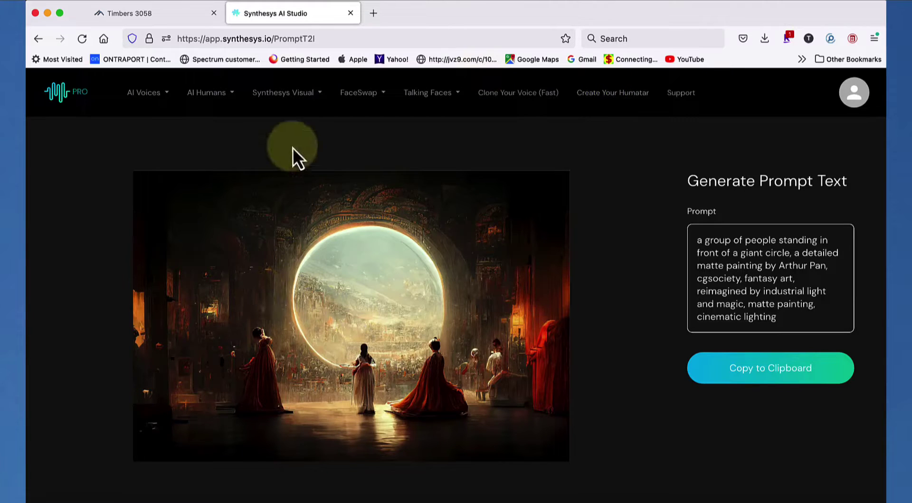
- Start a new Image to prompt, leaving the current page, and select snowymountaincastle.jpg
{"action": "left_click", "coordinate": [286, 98]}
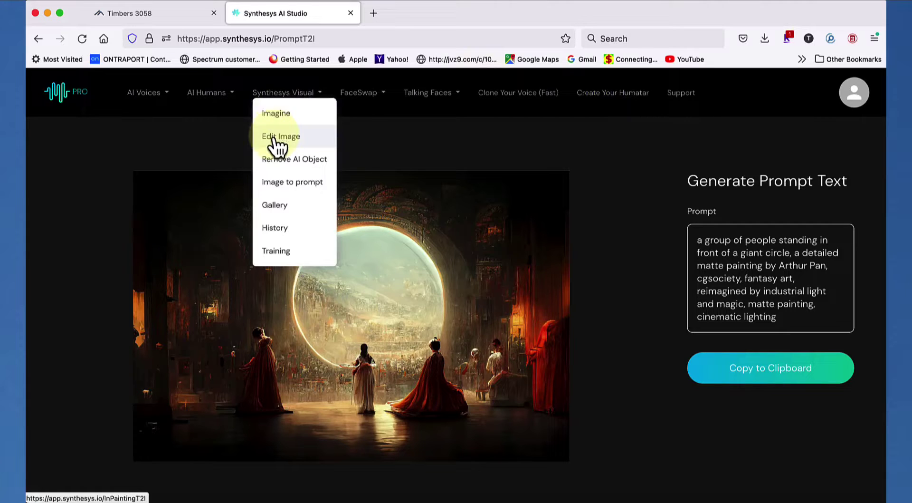
{"action": "left_click", "coordinate": [274, 182]}
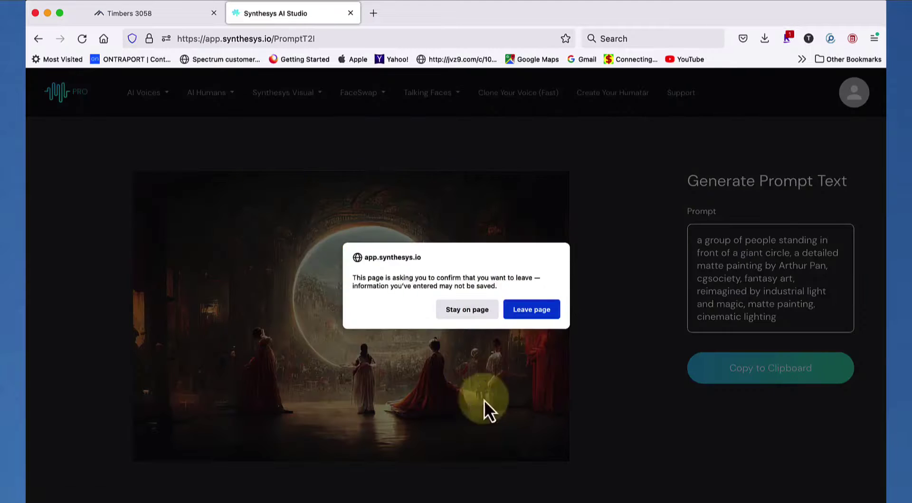
{"action": "left_click", "coordinate": [534, 310]}
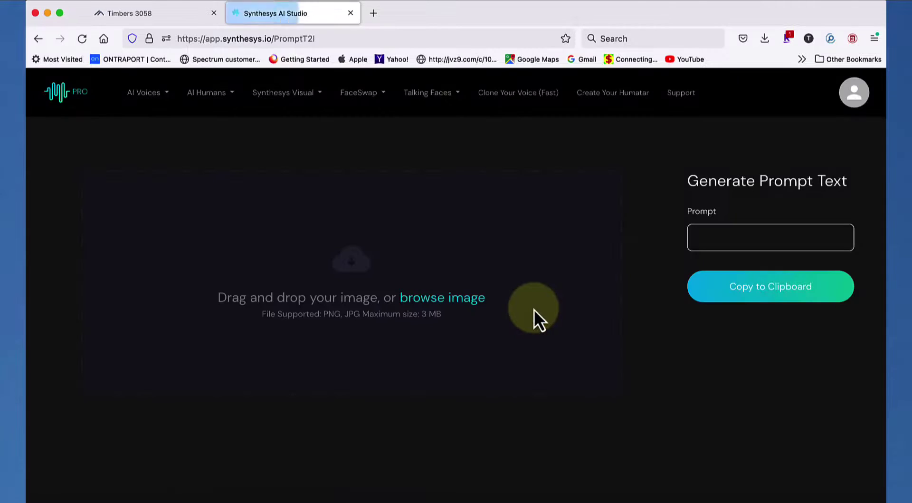
{"action": "left_click", "coordinate": [480, 301]}
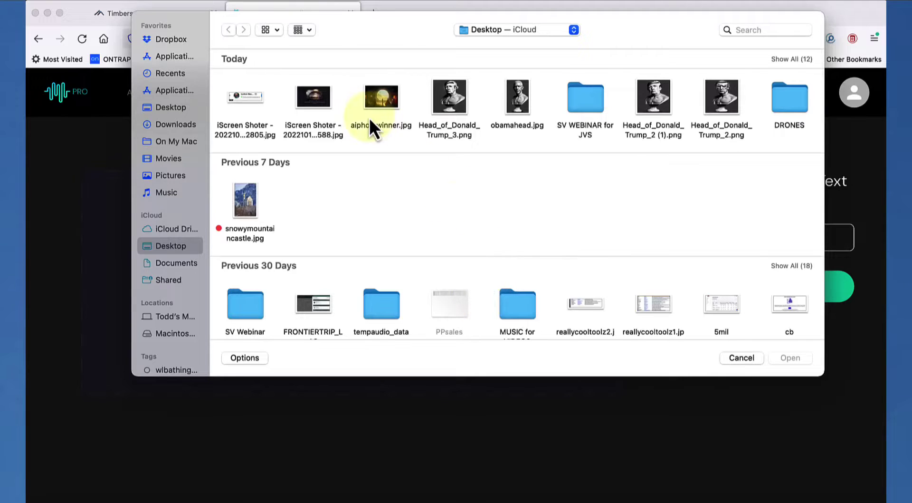
{"action": "scroll", "coordinate": [370, 122], "scroll_direction": "down", "scroll_amount": 1}
{"action": "scroll", "coordinate": [389, 102], "scroll_direction": "down", "scroll_amount": 2}
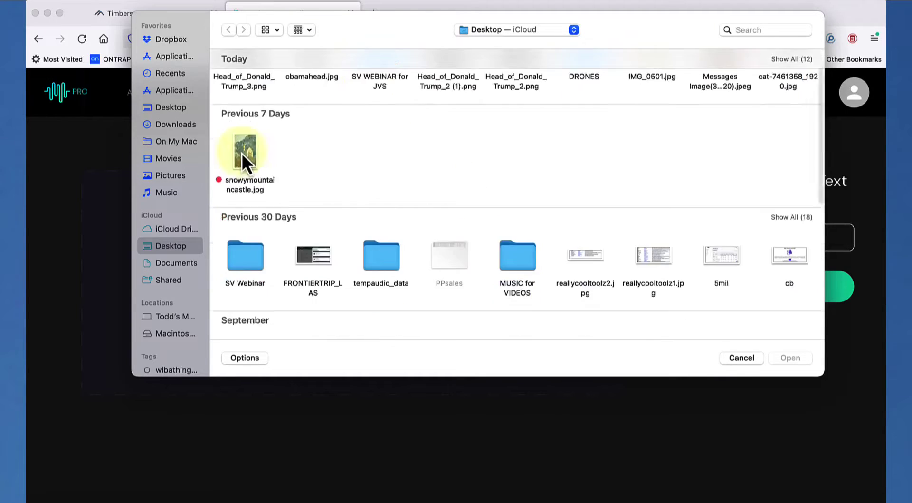
{"action": "left_click", "coordinate": [245, 153]}
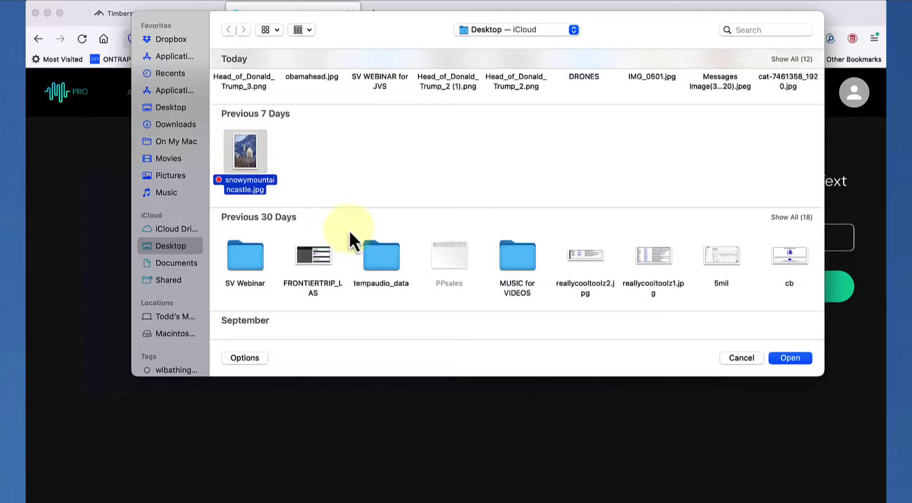
- Upload the castle photo, copy its generated prompt, and switch to the Imagine text-to-image page
{"action": "left_click", "coordinate": [789, 359]}
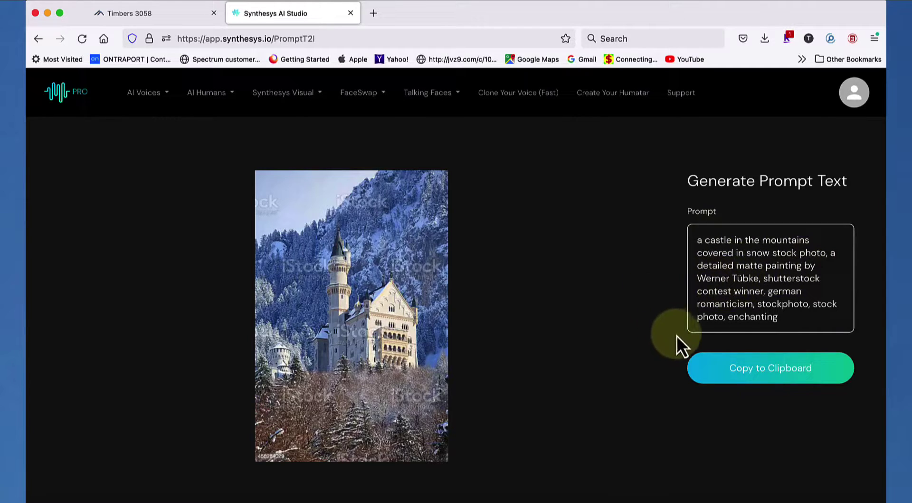
{"action": "left_click", "coordinate": [756, 374]}
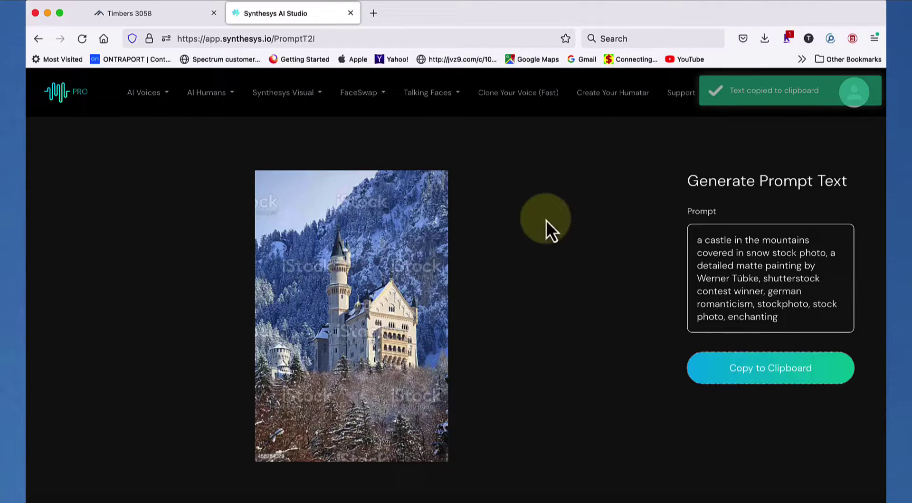
{"action": "left_click", "coordinate": [301, 94]}
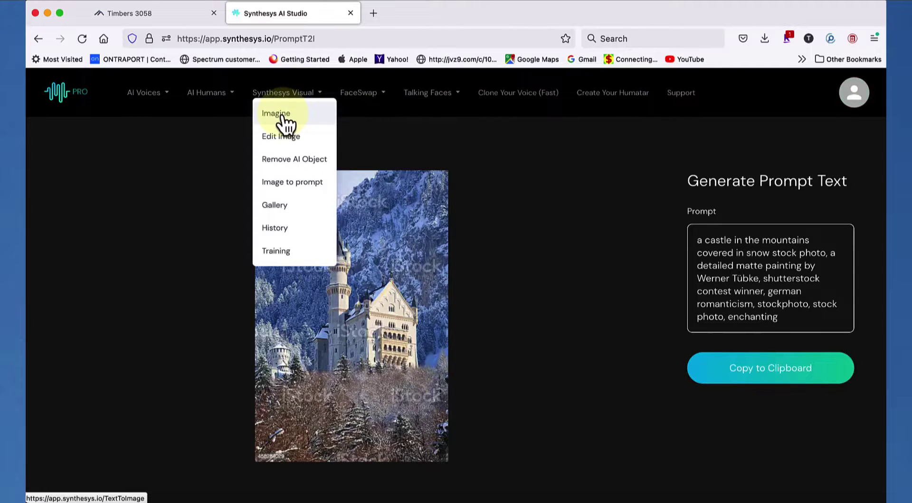
{"action": "left_click", "coordinate": [283, 116]}
{"action": "left_click", "coordinate": [536, 315]}
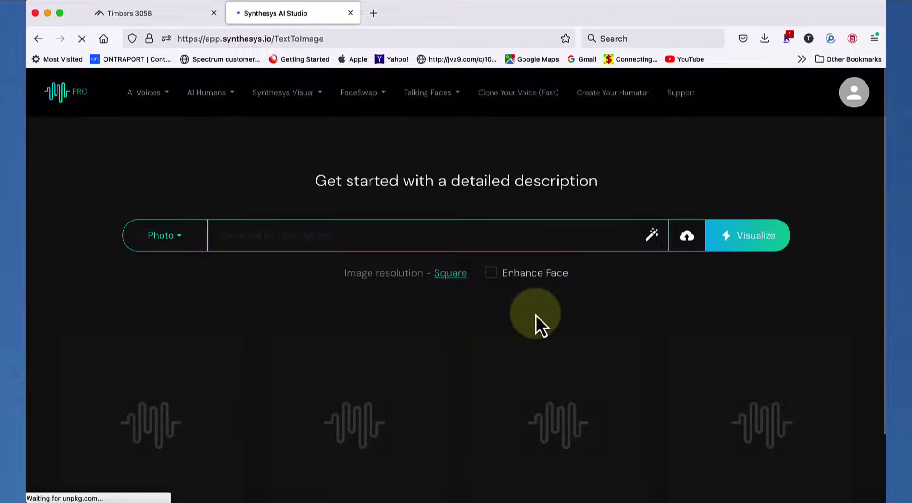
- Paste the castle prompt, visualize four castle images, and create variations of the first
{"action": "right_click", "coordinate": [406, 238]}
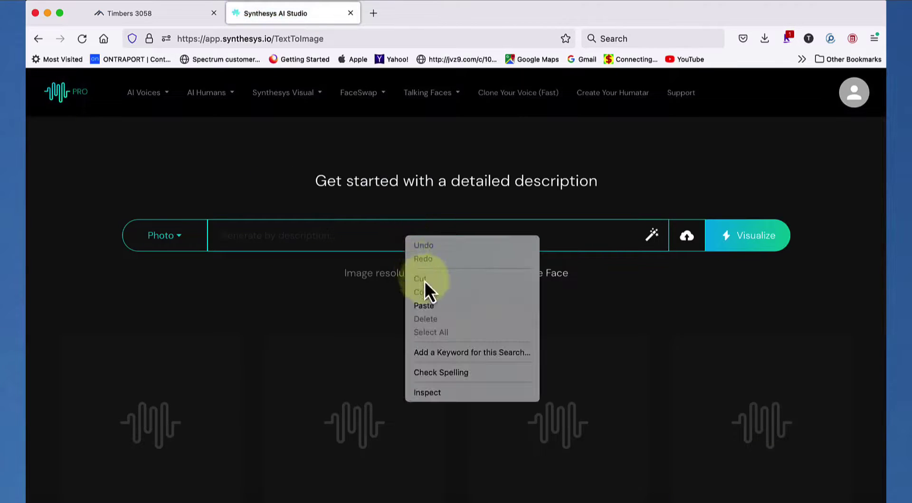
{"action": "left_click", "coordinate": [426, 305]}
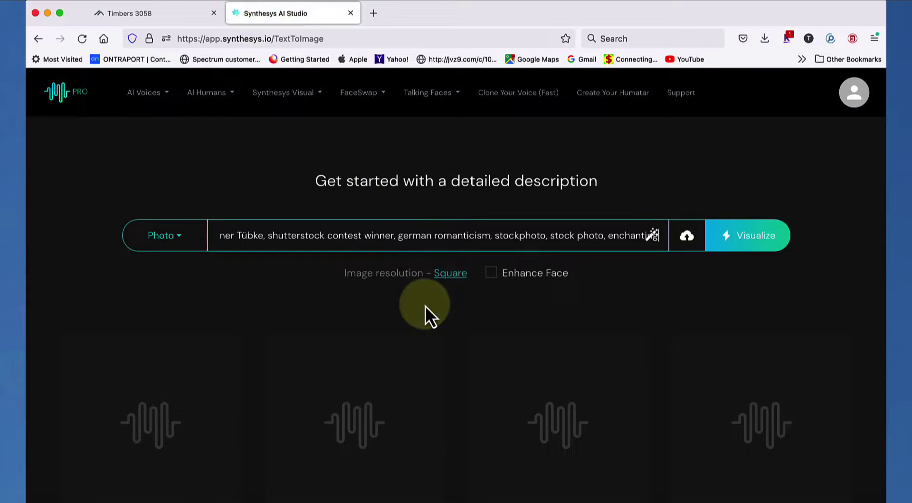
{"action": "left_click", "coordinate": [749, 245]}
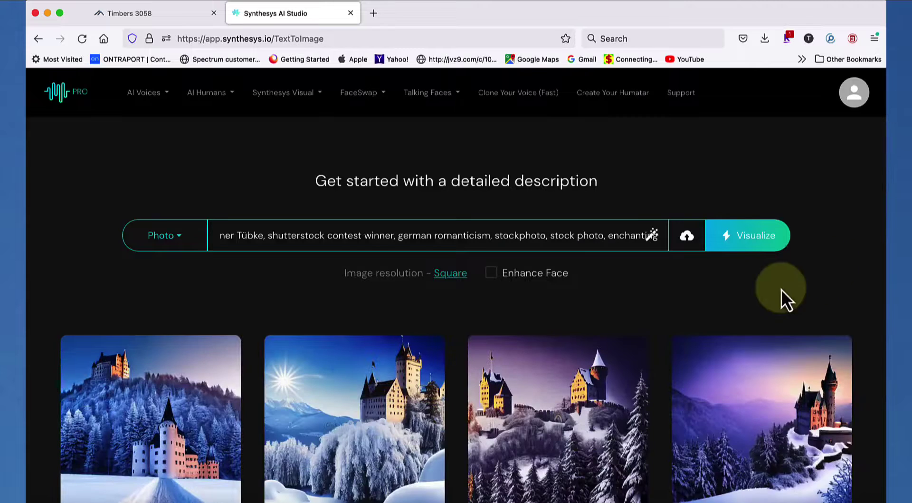
{"action": "scroll", "coordinate": [671, 281], "scroll_direction": "down", "scroll_amount": 3}
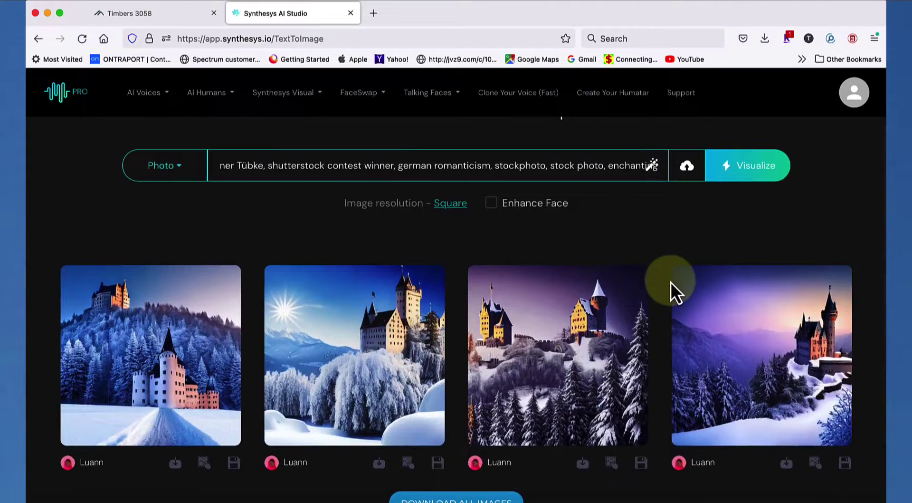
{"action": "scroll", "coordinate": [671, 282], "scroll_direction": "down", "scroll_amount": 3}
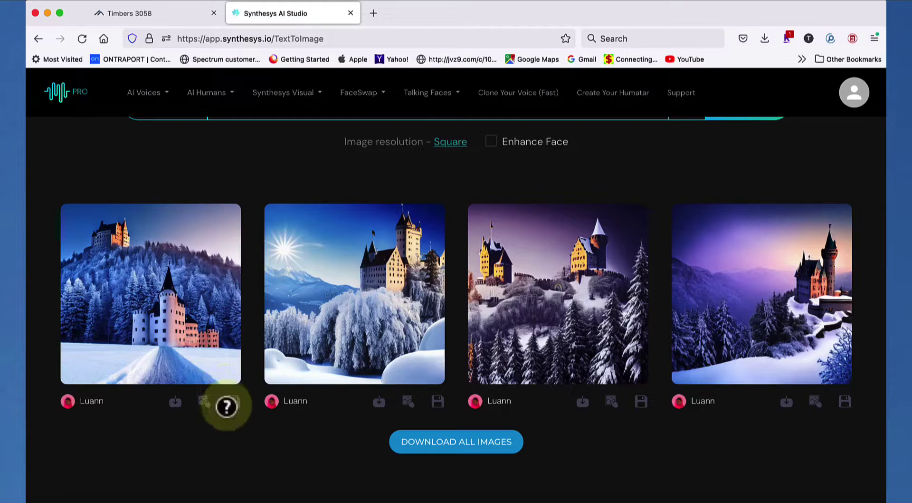
{"action": "left_click", "coordinate": [233, 402]}
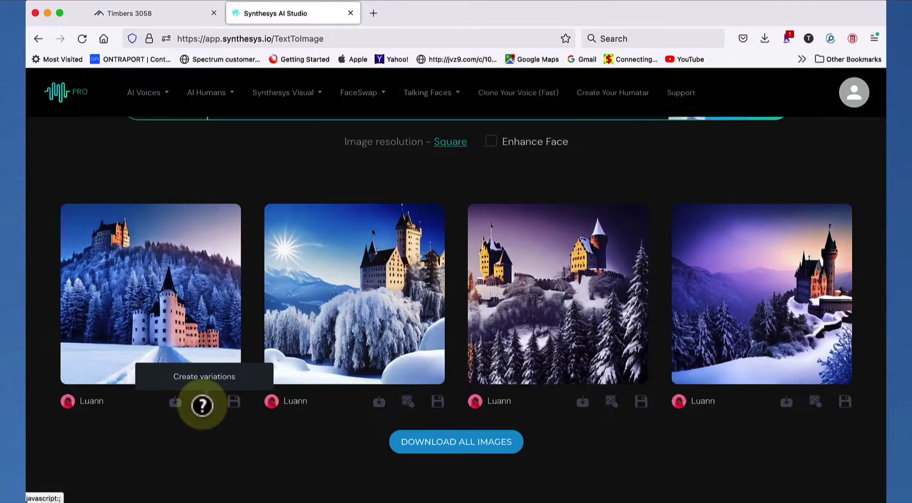
- Visualize the castle prompt again to get four new snowy mountain castle images
{"action": "scroll", "coordinate": [489, 448], "scroll_direction": "up", "scroll_amount": 3}
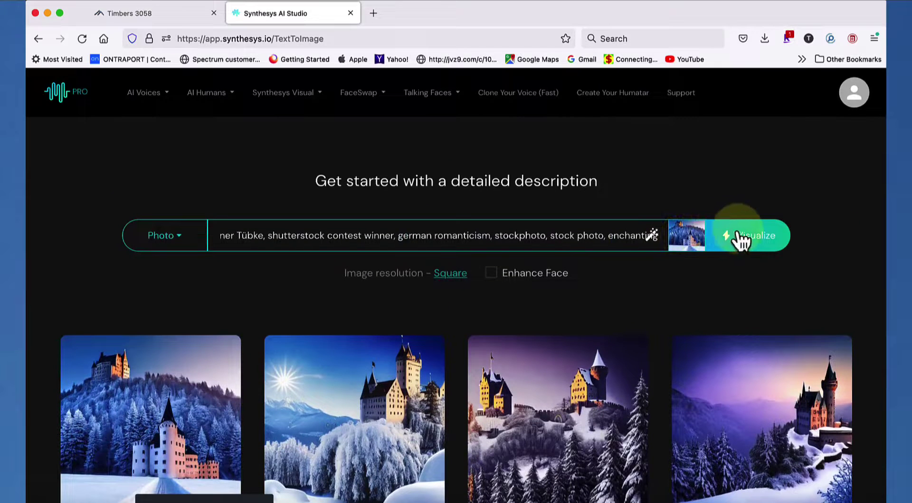
{"action": "left_click", "coordinate": [756, 240]}
{"action": "scroll", "coordinate": [767, 142], "scroll_direction": "down", "scroll_amount": 3}
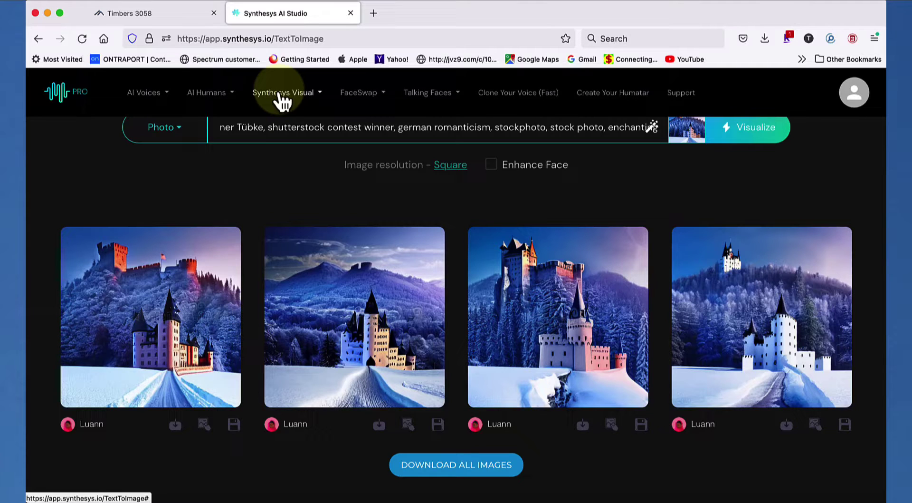
- Upload aiphotowinner.jpg to Image to prompt to get a giant-circle crowd prompt
{"action": "left_click", "coordinate": [283, 97]}
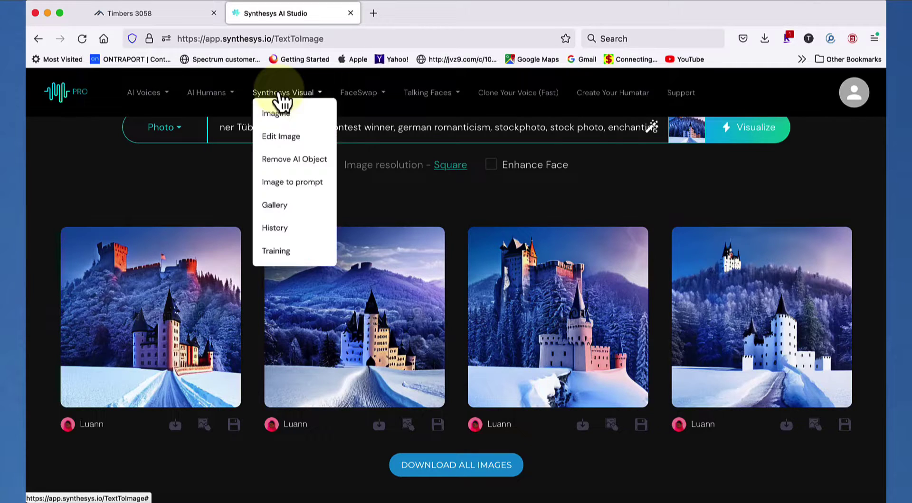
{"action": "left_click", "coordinate": [286, 187]}
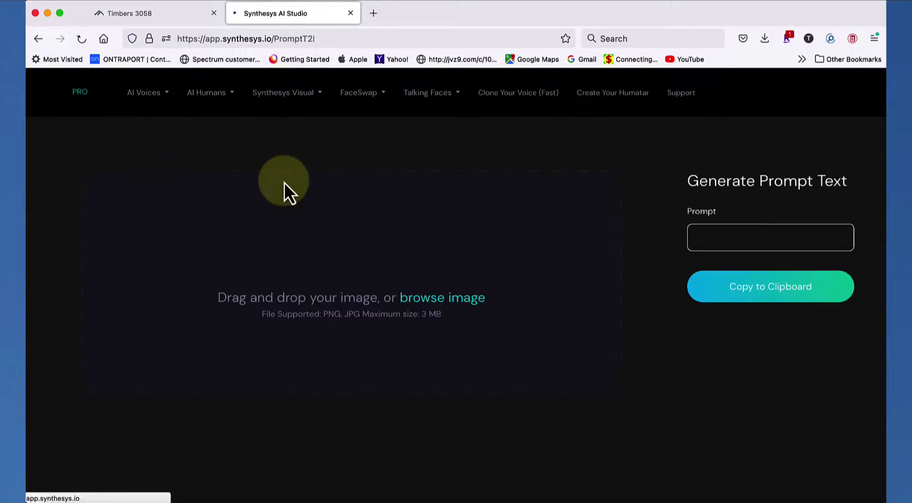
{"action": "left_click", "coordinate": [426, 297]}
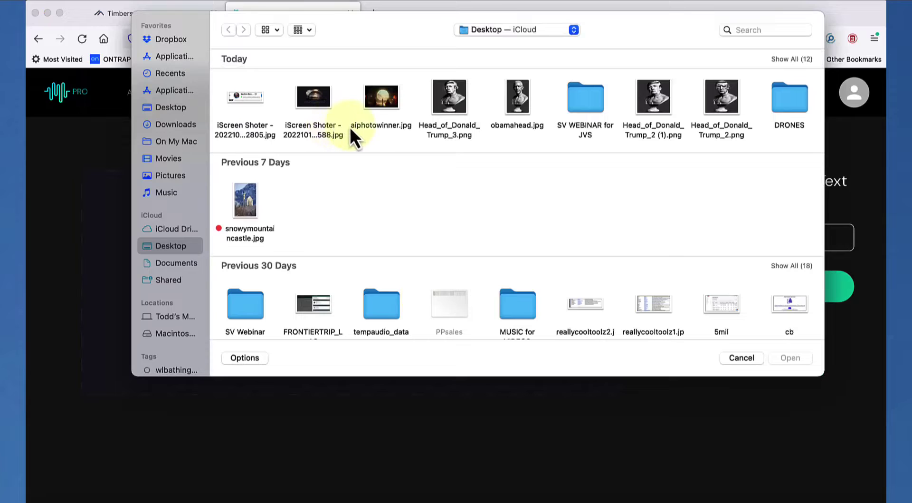
{"action": "left_click", "coordinate": [377, 112]}
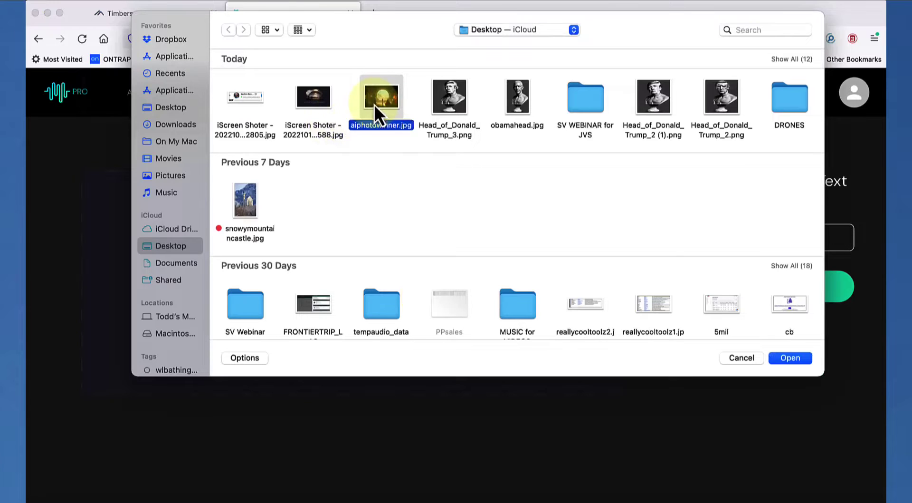
{"action": "left_click", "coordinate": [790, 358]}
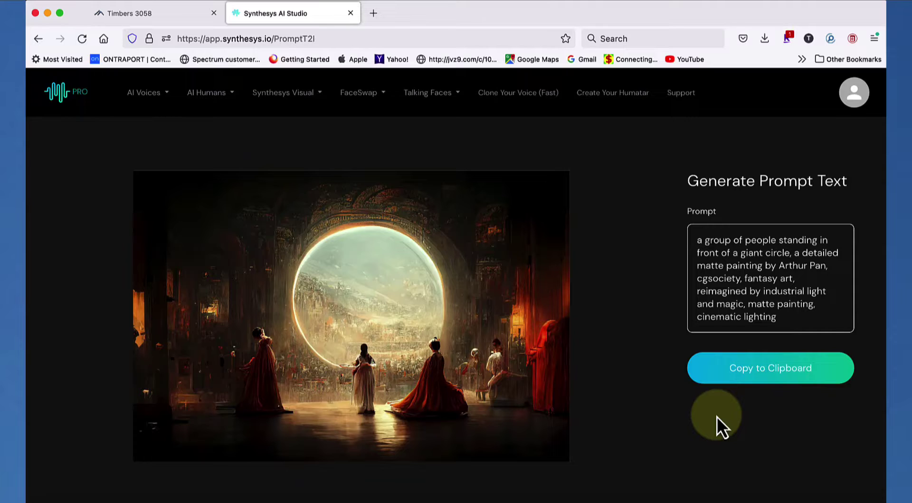
{"action": "left_click", "coordinate": [310, 95]}
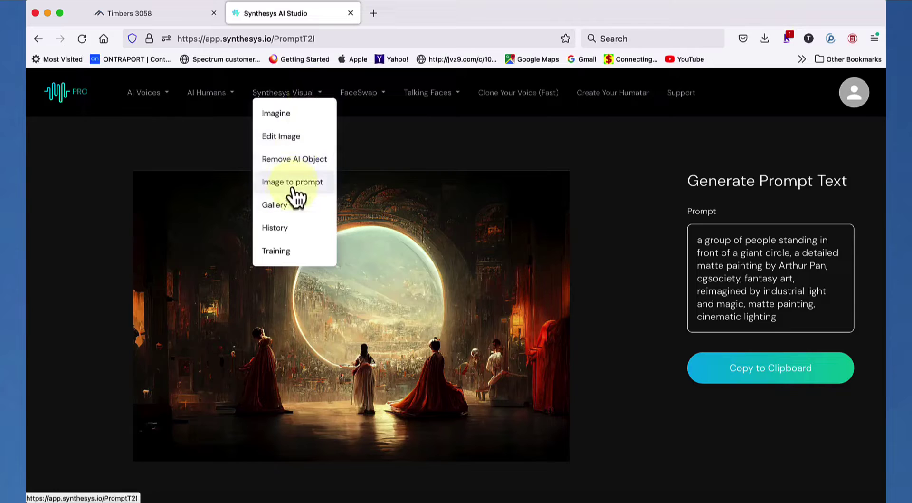
- Copy the giant-circle prompt and leave the page for the empty Imagine text-to-image page
{"action": "left_click", "coordinate": [589, 169]}
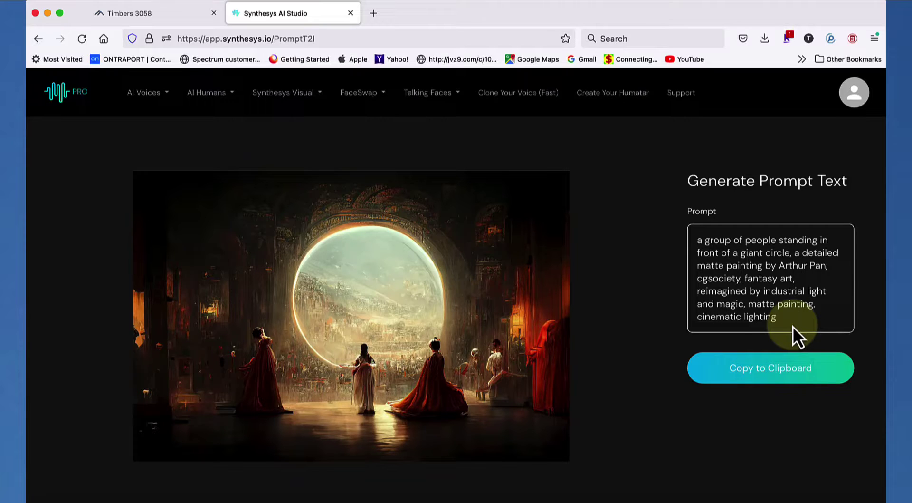
{"action": "left_click", "coordinate": [772, 373]}
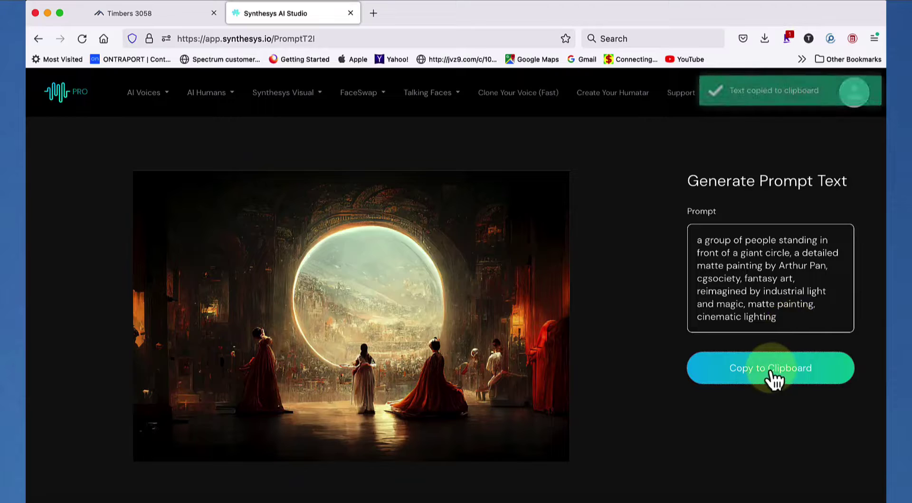
{"action": "left_click", "coordinate": [286, 93]}
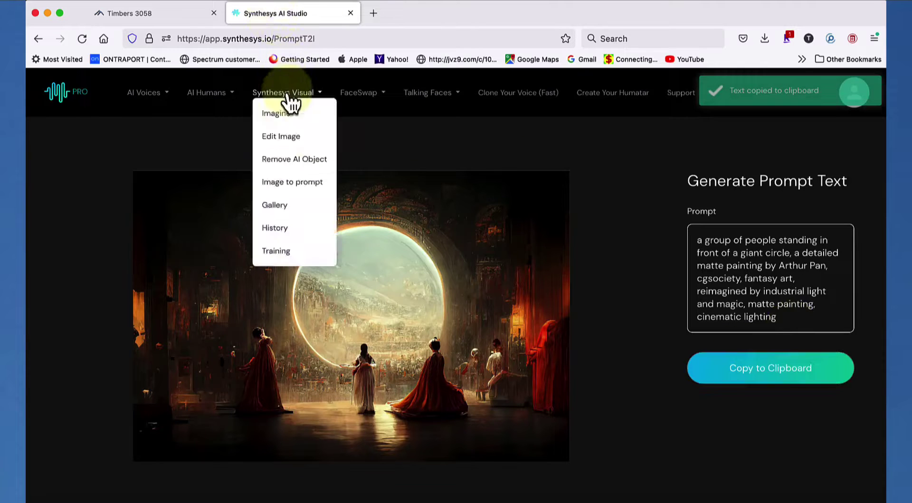
{"action": "left_click", "coordinate": [284, 112]}
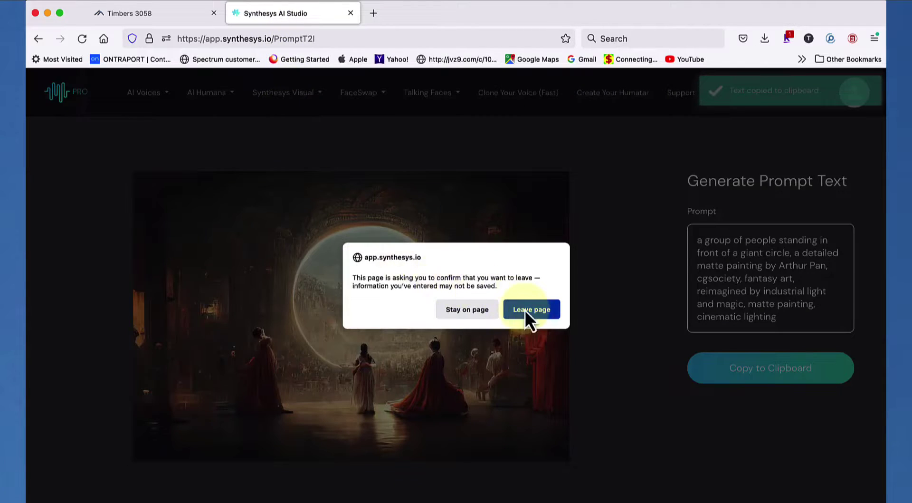
{"action": "left_click", "coordinate": [526, 309]}
- Paste the copied prompt into the description and Visualize four giant-circle crowd images
{"action": "right_click", "coordinate": [383, 233]}
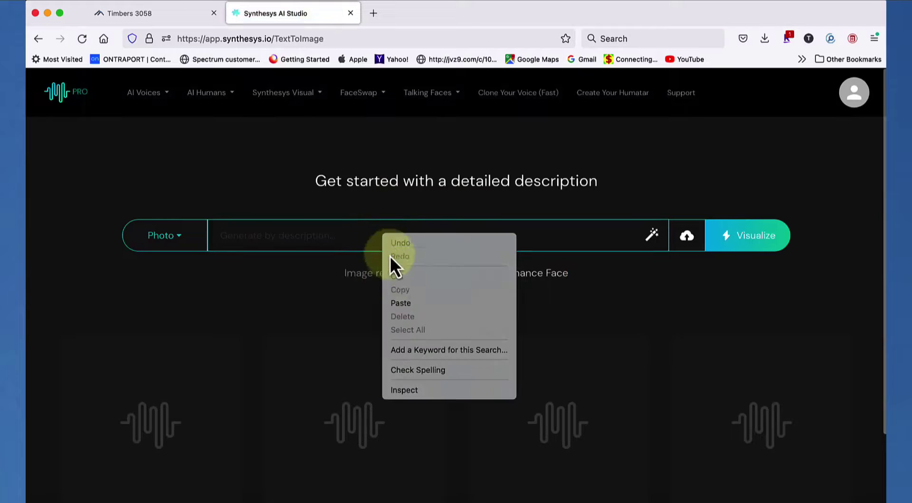
{"action": "left_click", "coordinate": [418, 303]}
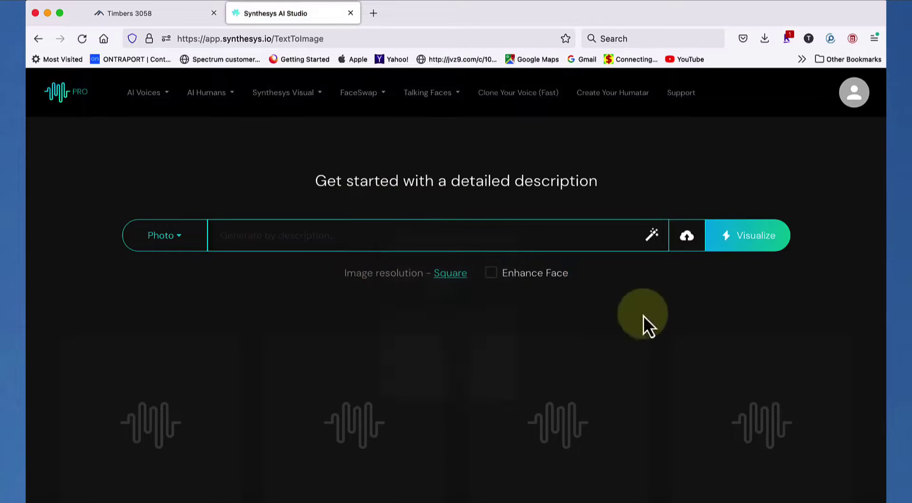
{"action": "left_click", "coordinate": [744, 240]}
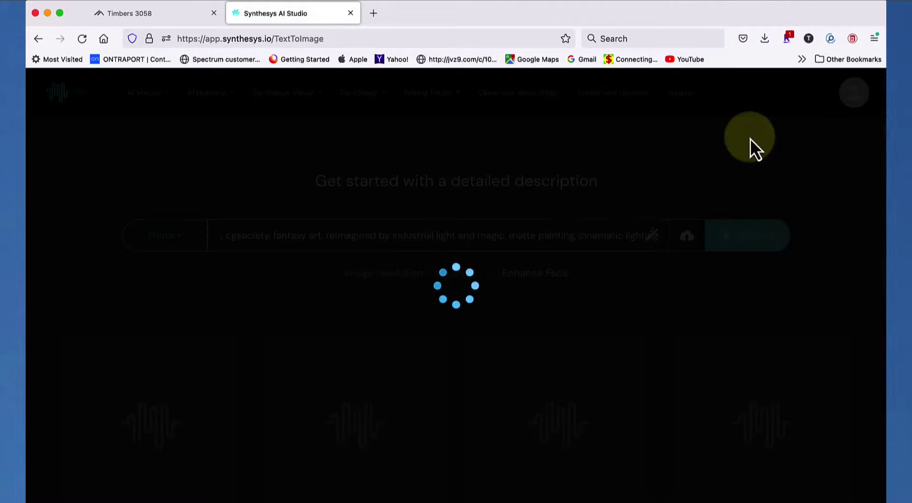
{"action": "scroll", "coordinate": [789, 149], "scroll_direction": "down", "scroll_amount": 3}
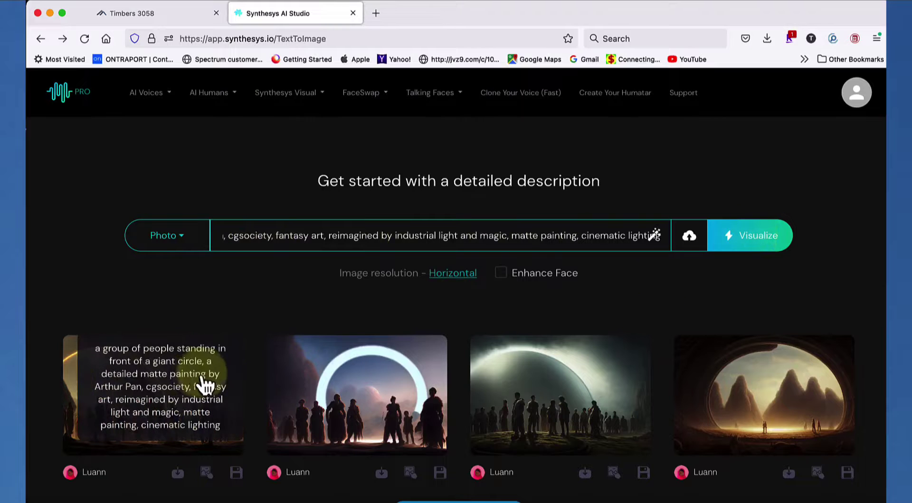
- Preview the first and third generated images enlarged, closing each afterwards
{"action": "left_click", "coordinate": [172, 378]}
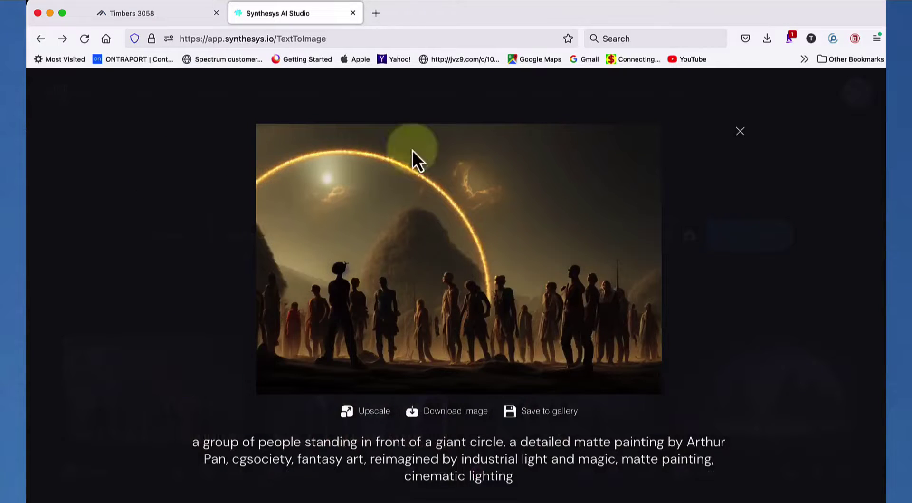
{"action": "left_click", "coordinate": [740, 132]}
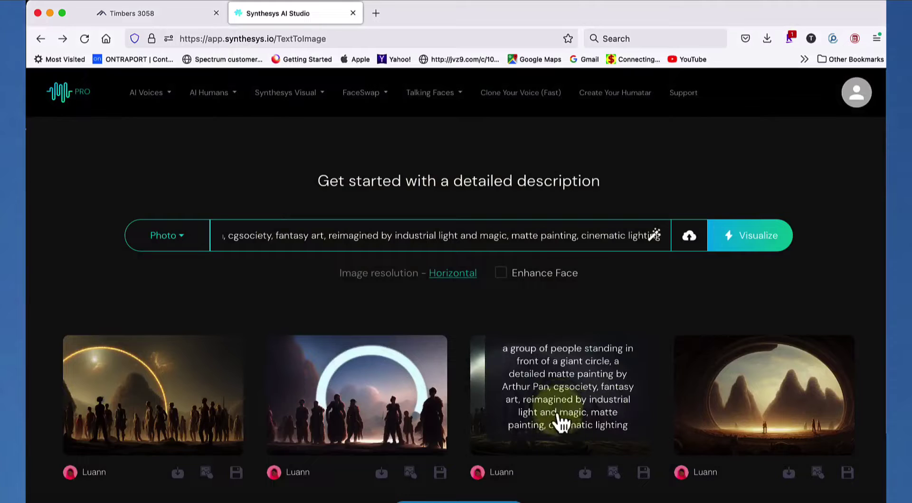
{"action": "left_click", "coordinate": [560, 401]}
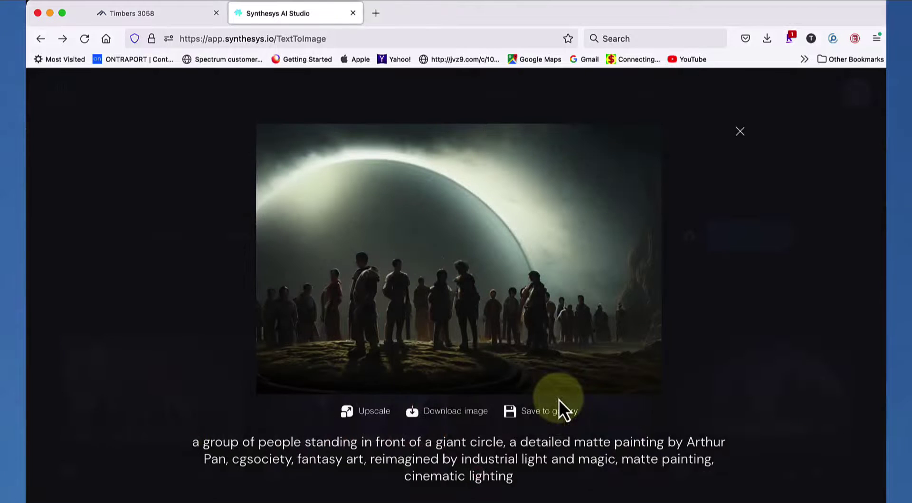
{"action": "left_click", "coordinate": [741, 135]}
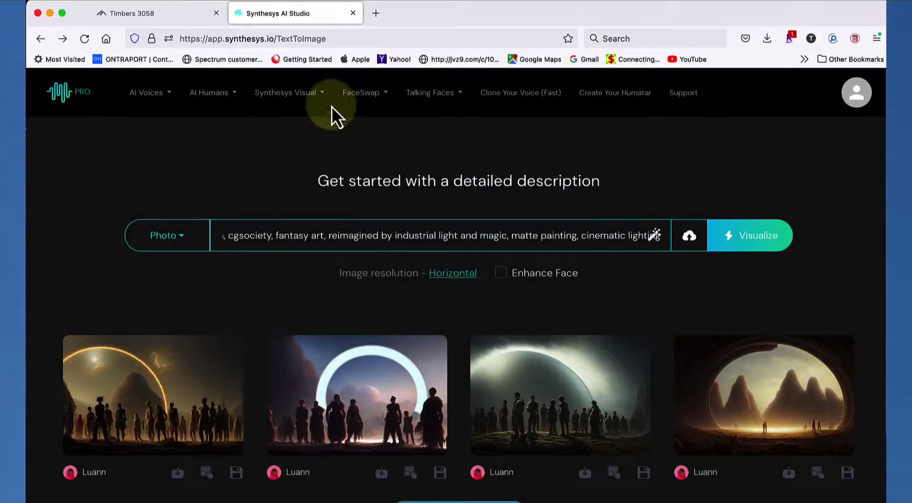
- In the Gallery, enlarge and close the two newest giant-circle crowd images
{"action": "mouse_move", "coordinate": [310, 102]}
{"action": "left_click", "coordinate": [281, 205]}
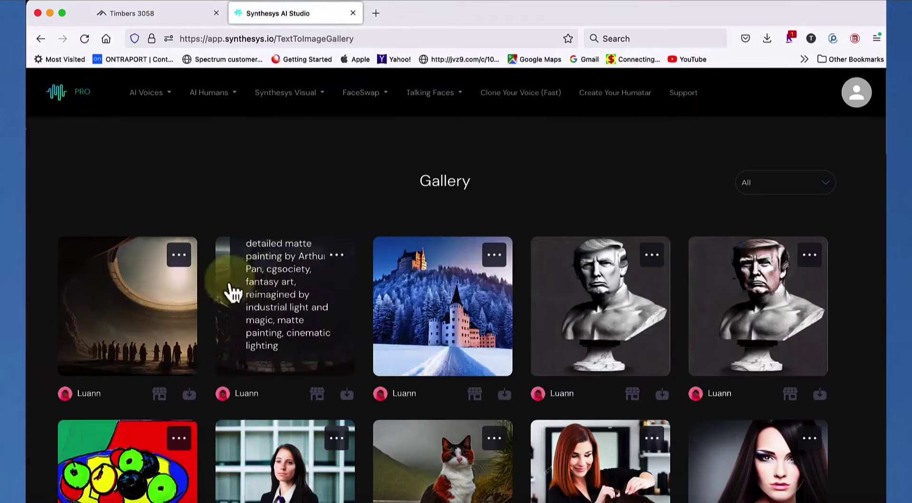
{"action": "left_click", "coordinate": [260, 283]}
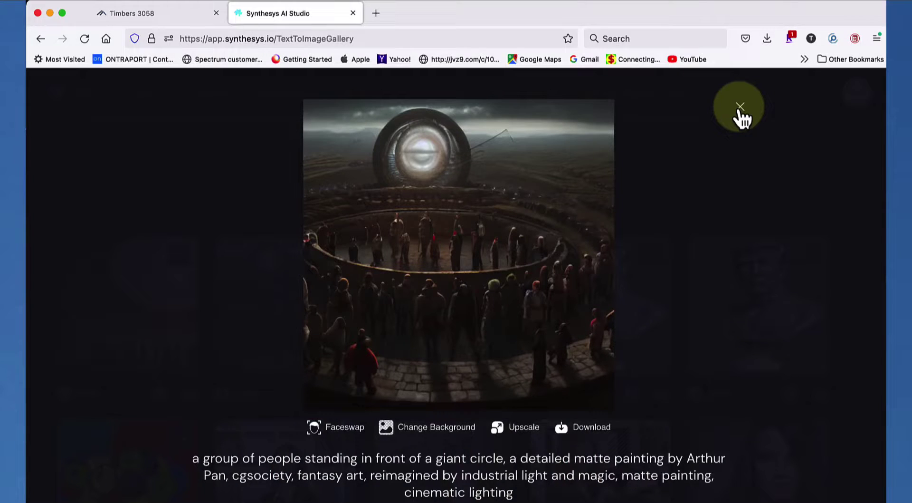
{"action": "left_click", "coordinate": [740, 108]}
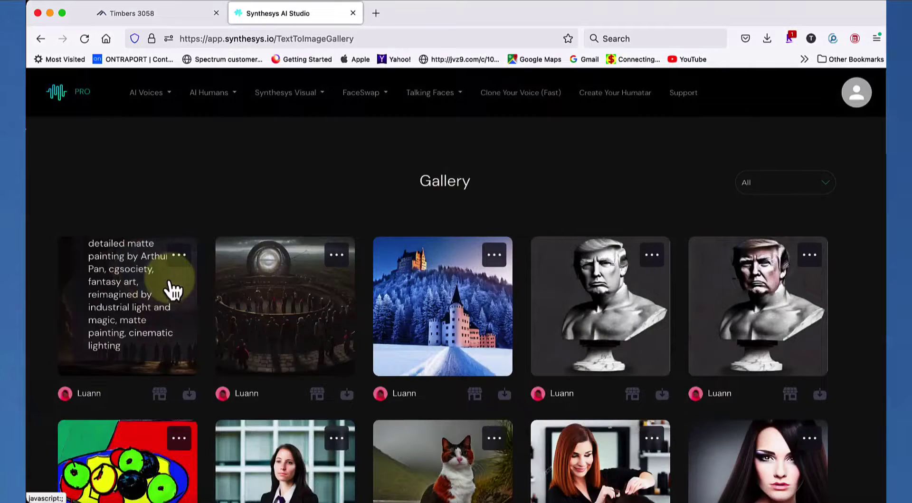
{"action": "left_click", "coordinate": [170, 285]}
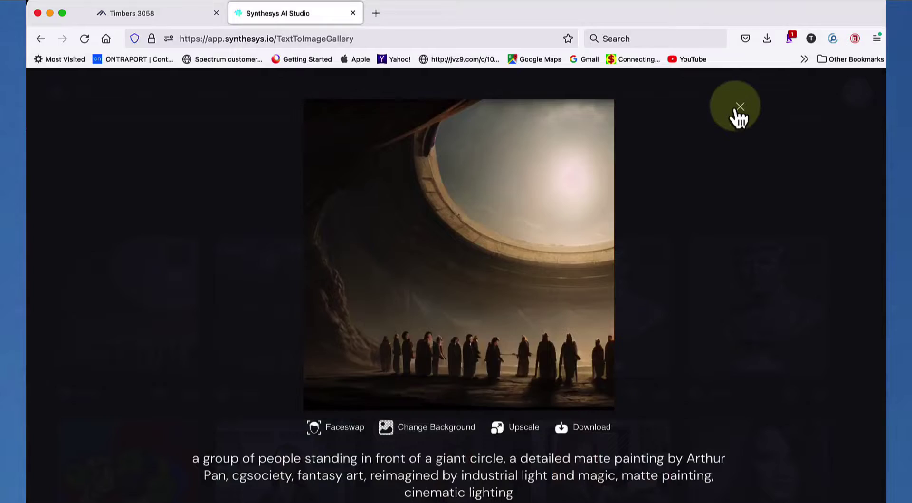
{"action": "left_click", "coordinate": [741, 108]}
- Preview the older arch crowd image, then enlarge the glowing cave crowd image
{"action": "scroll", "coordinate": [637, 219], "scroll_direction": "down", "scroll_amount": 10}
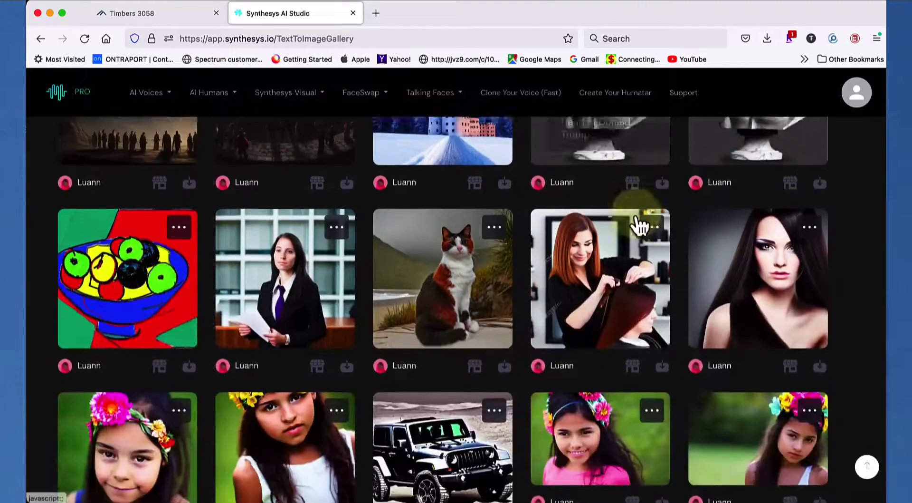
{"action": "scroll", "coordinate": [637, 218], "scroll_direction": "down", "scroll_amount": 4}
{"action": "scroll", "coordinate": [597, 279], "scroll_direction": "down", "scroll_amount": 2}
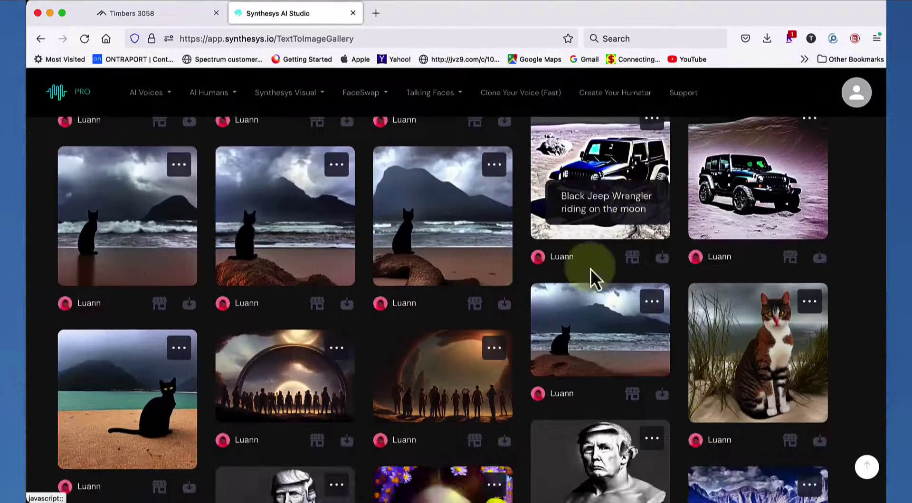
{"action": "left_click", "coordinate": [338, 401]}
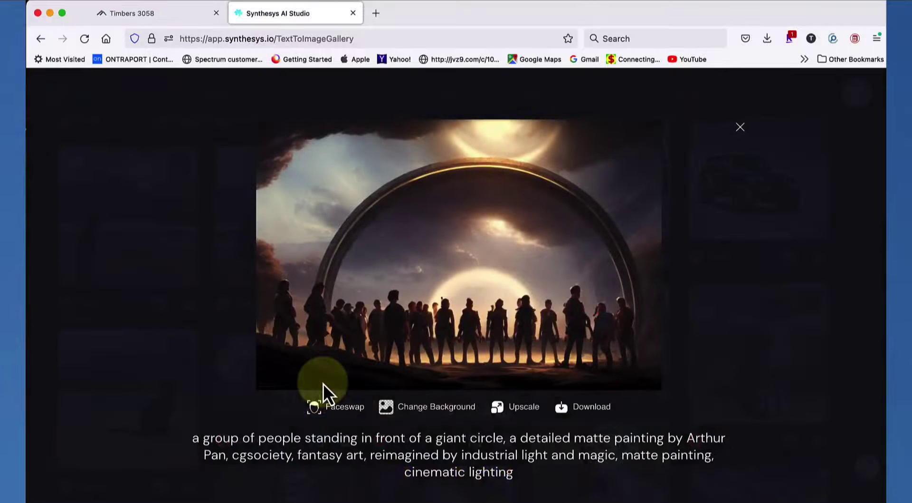
{"action": "left_click", "coordinate": [741, 129]}
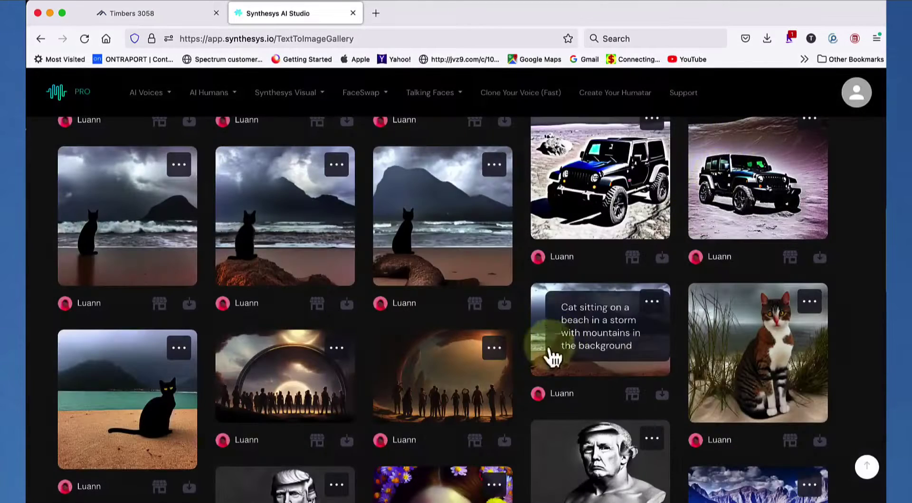
{"action": "left_click", "coordinate": [451, 373]}
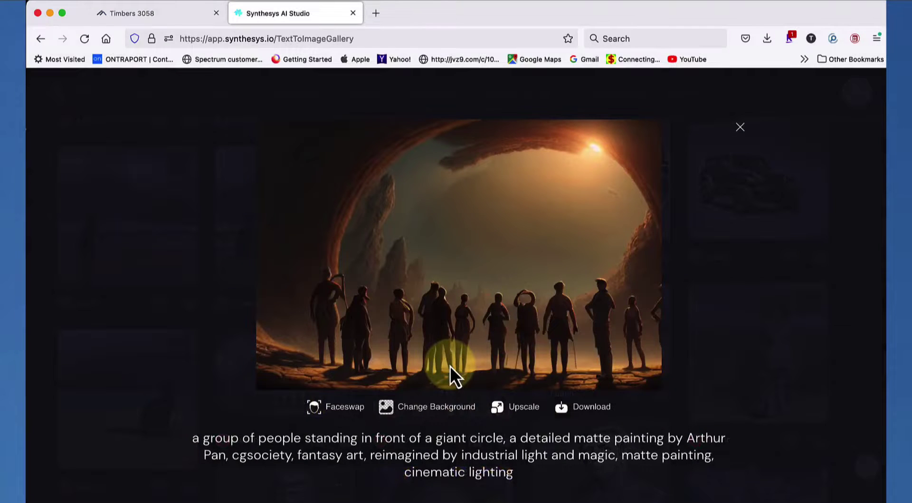